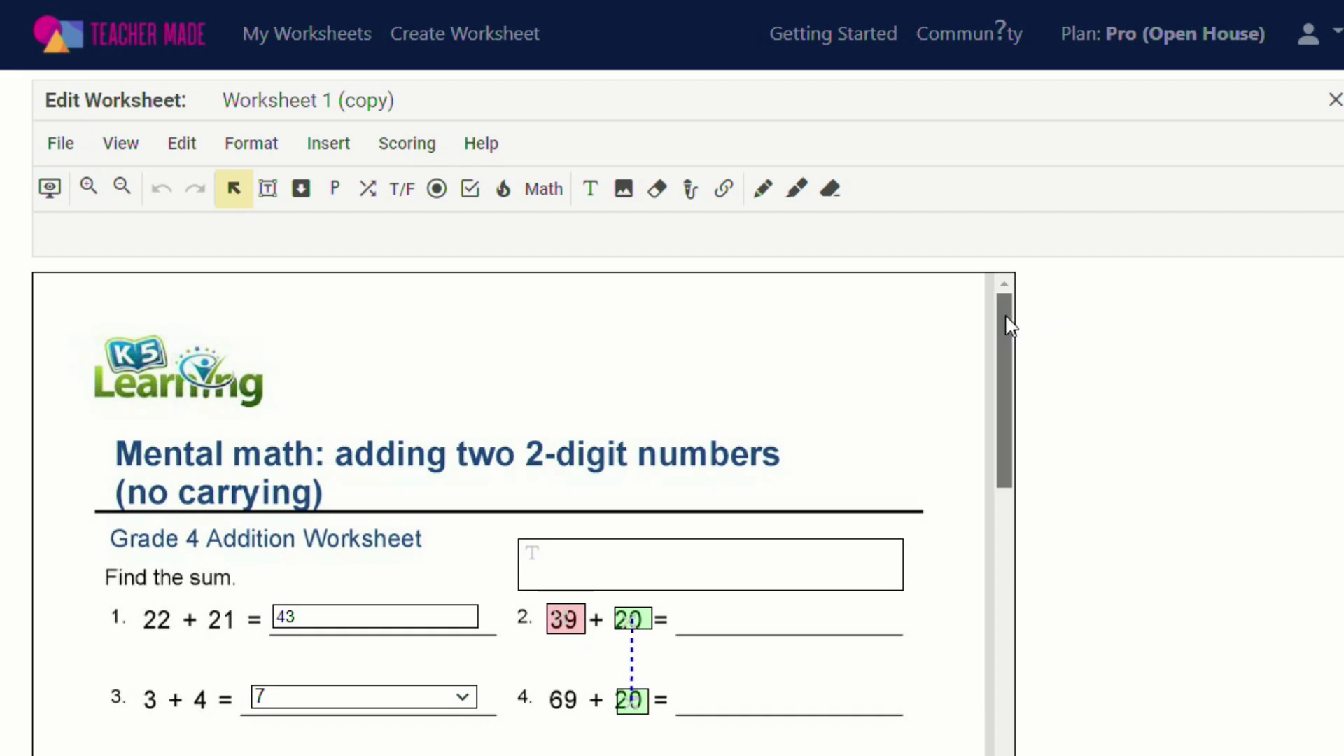
# Place an audio box beside the K5 Learning logo and record an 8-second spoken direction
pyautogui.moveTo(1010, 319); pyautogui.dragTo(1038, 411)
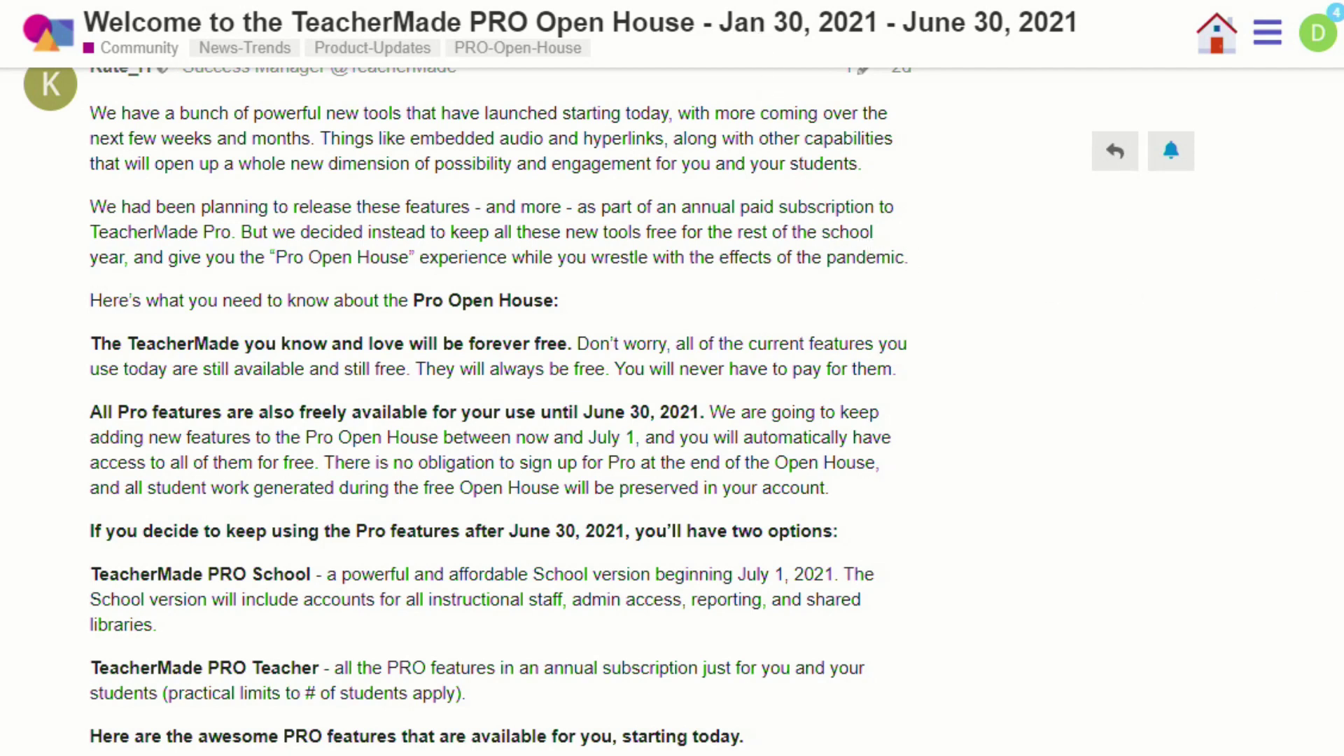
pyautogui.scroll(-5, 497, 412)
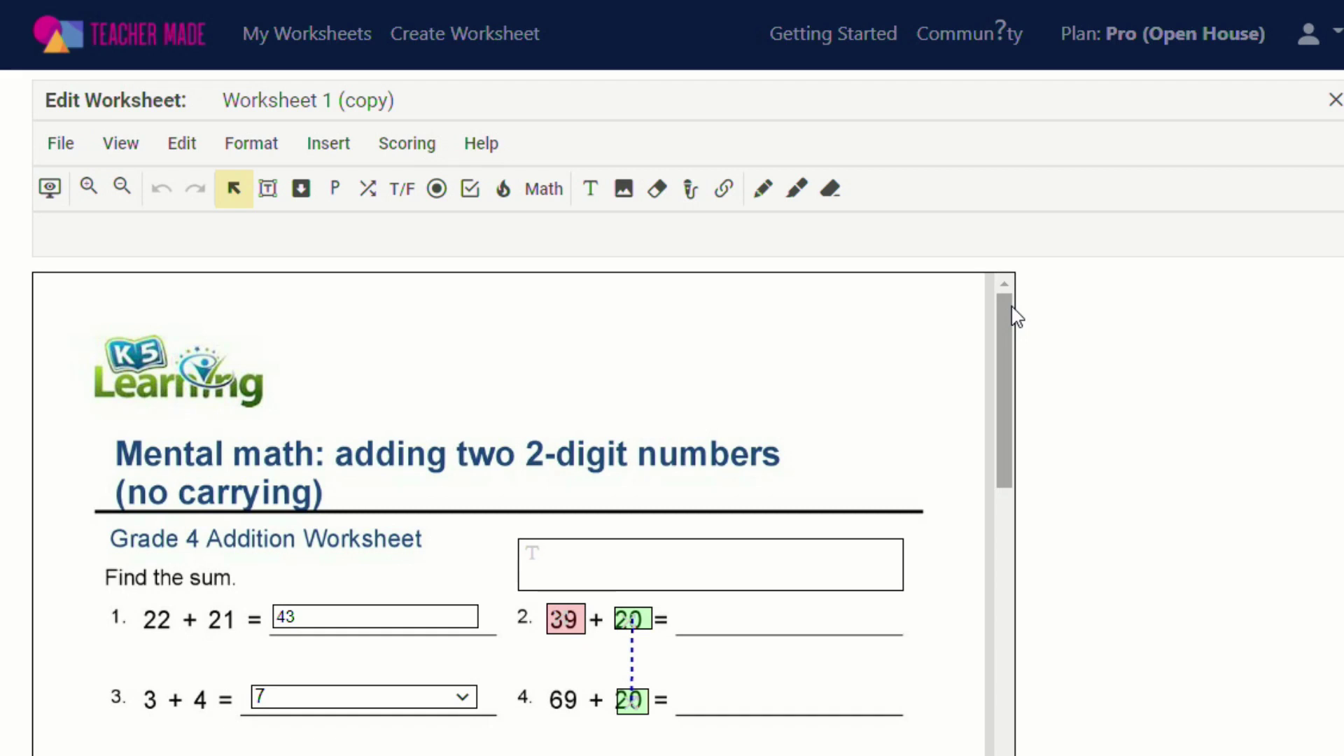
pyautogui.moveTo(1013, 310); pyautogui.dragTo(1032, 261)
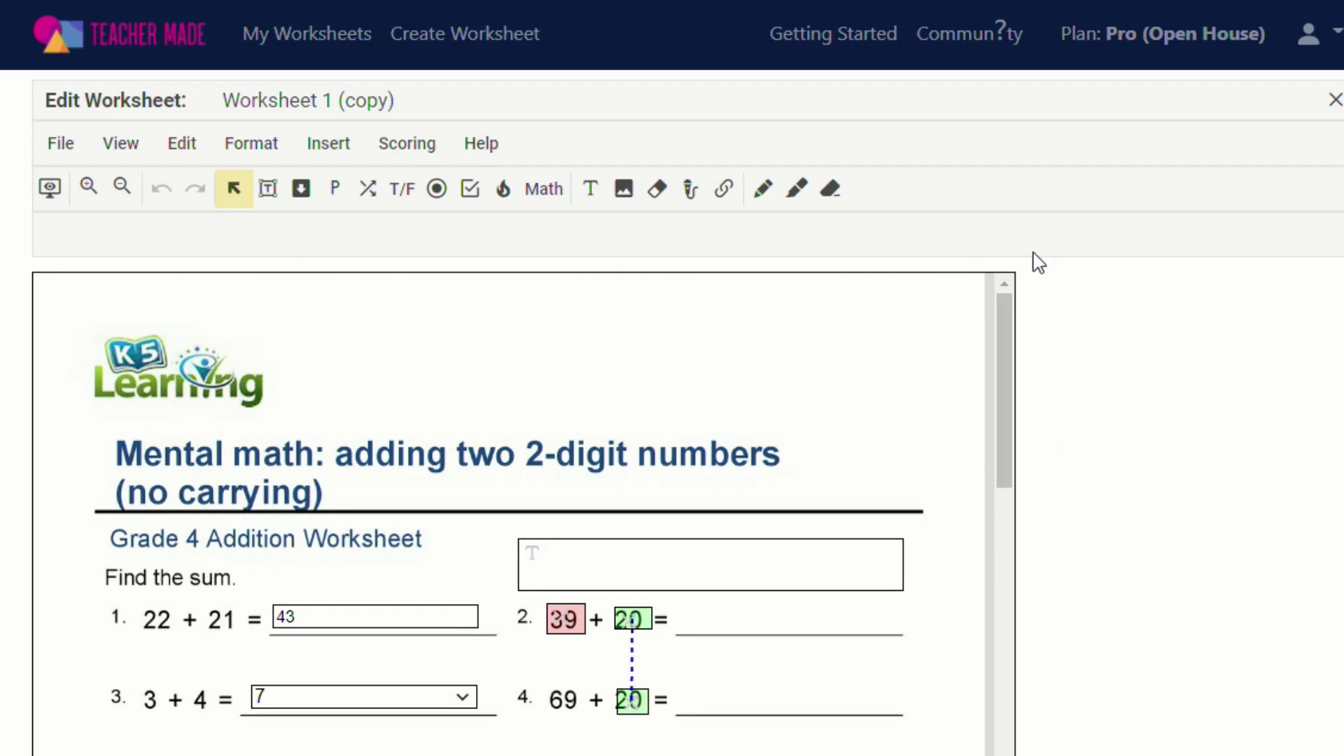
pyautogui.click(692, 203)
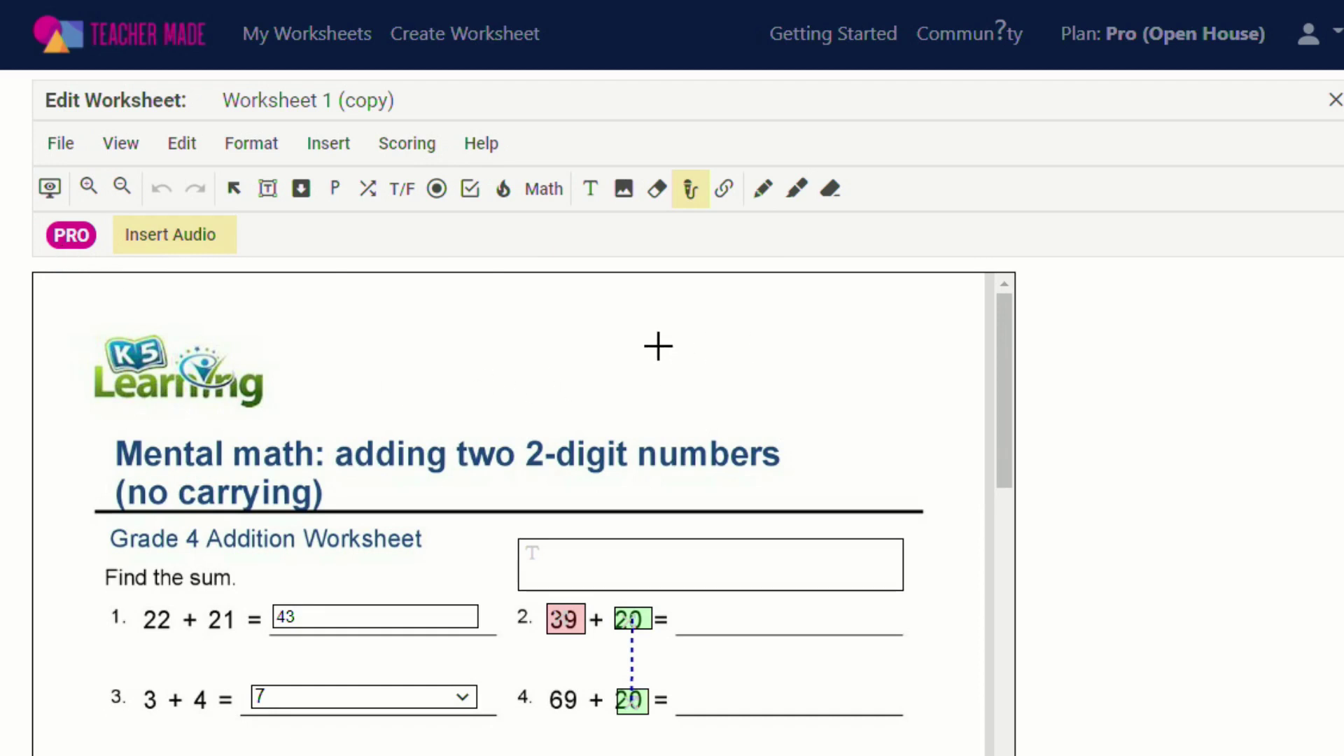
pyautogui.moveTo(674, 332); pyautogui.dragTo(739, 364)
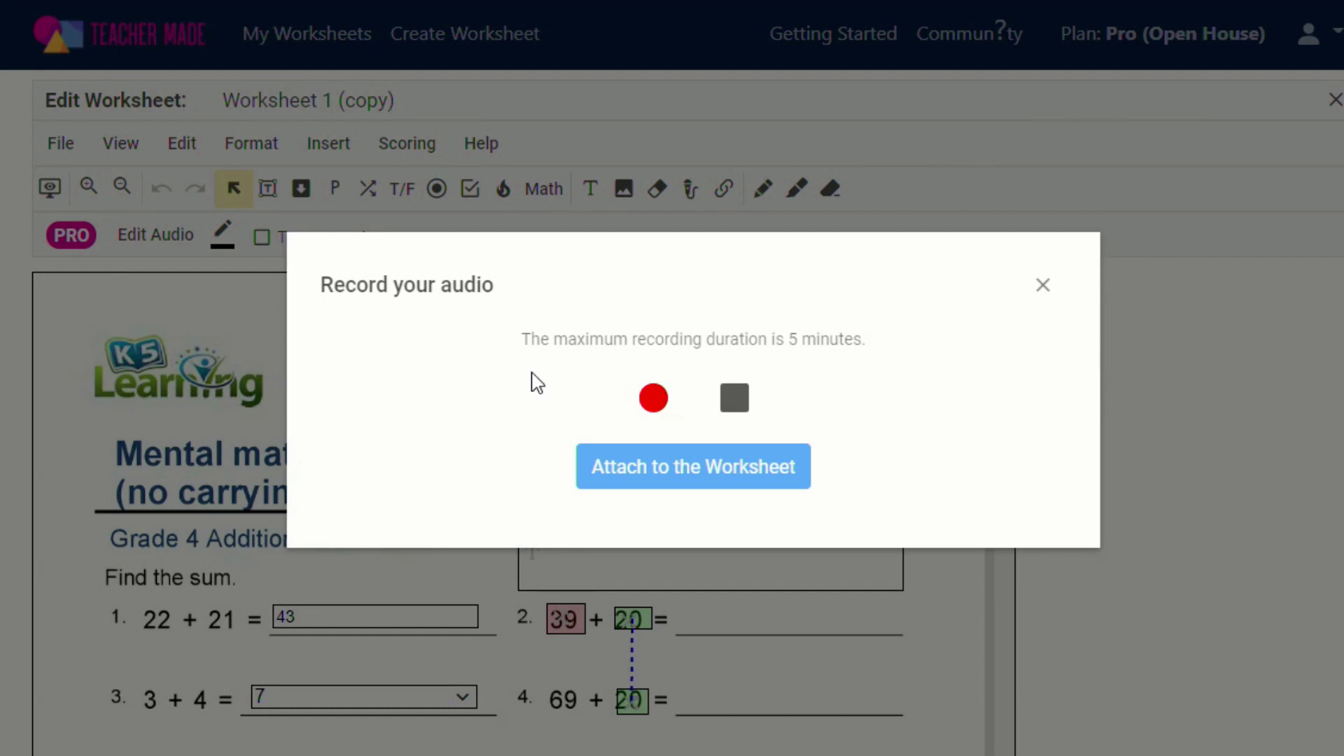
pyautogui.click(651, 403)
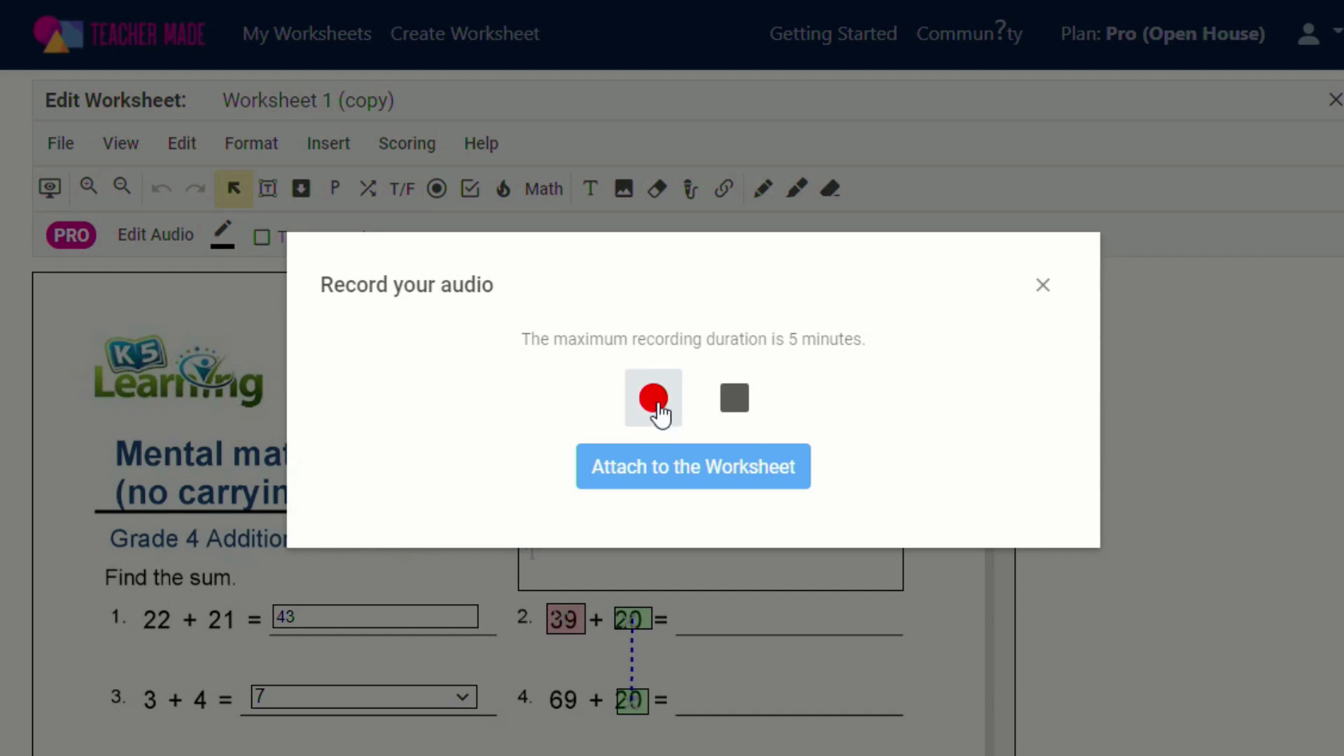
pyautogui.click(661, 413)
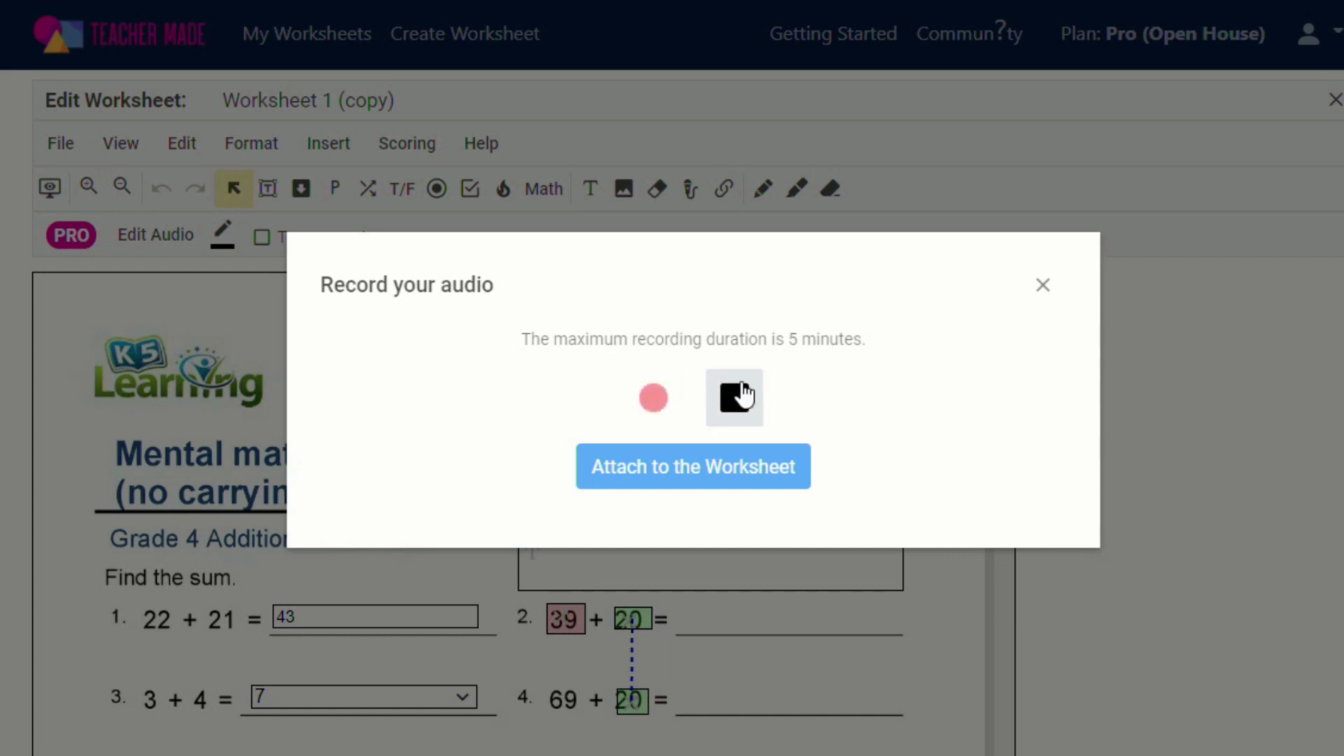
pyautogui.click(735, 397)
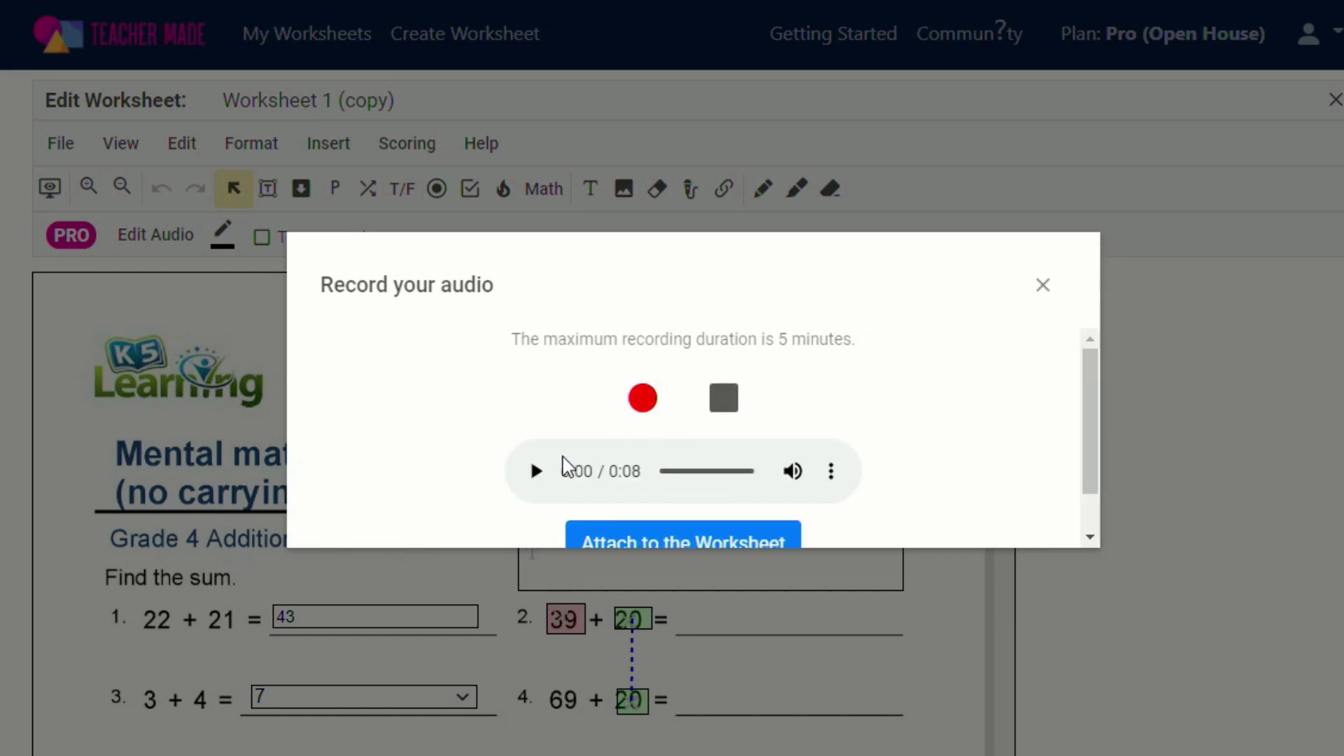
# Play back the 8-second recording, then attach it as a speaker button beside the K5 Learning logo
pyautogui.click(537, 472)
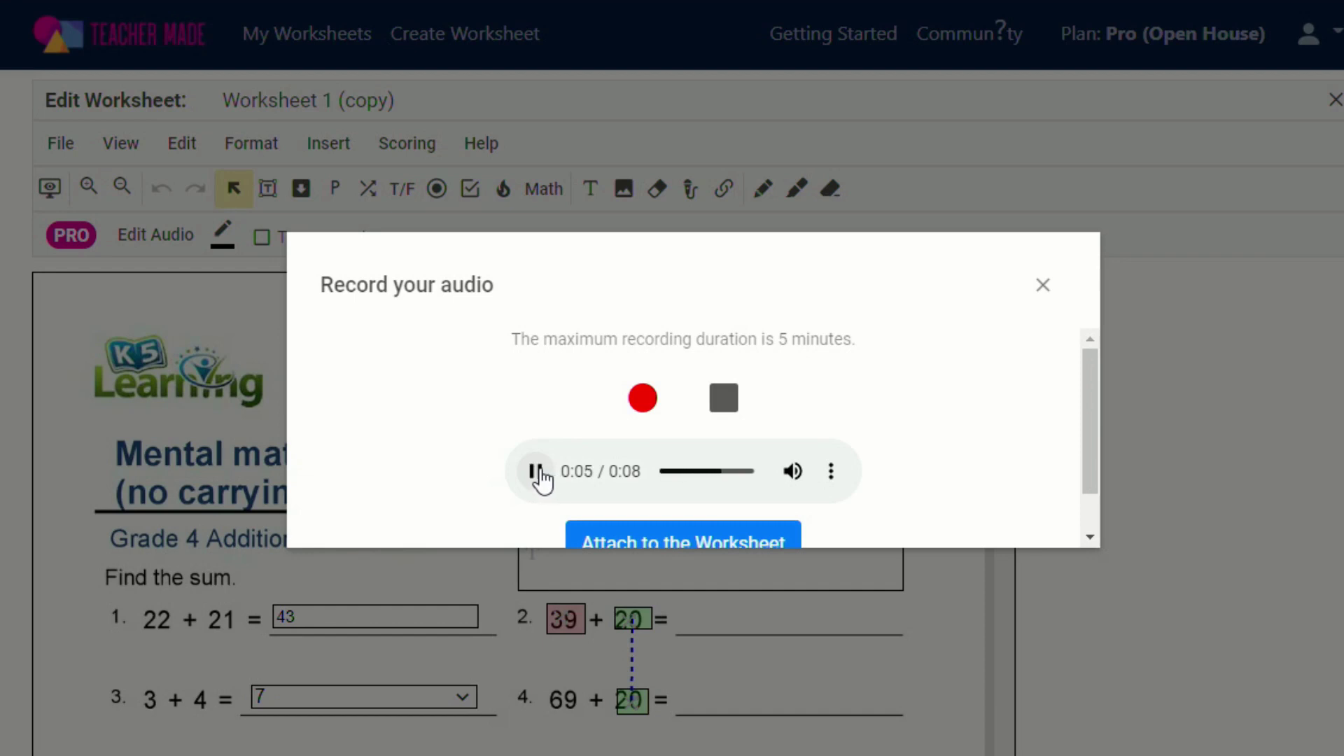
pyautogui.click(536, 471)
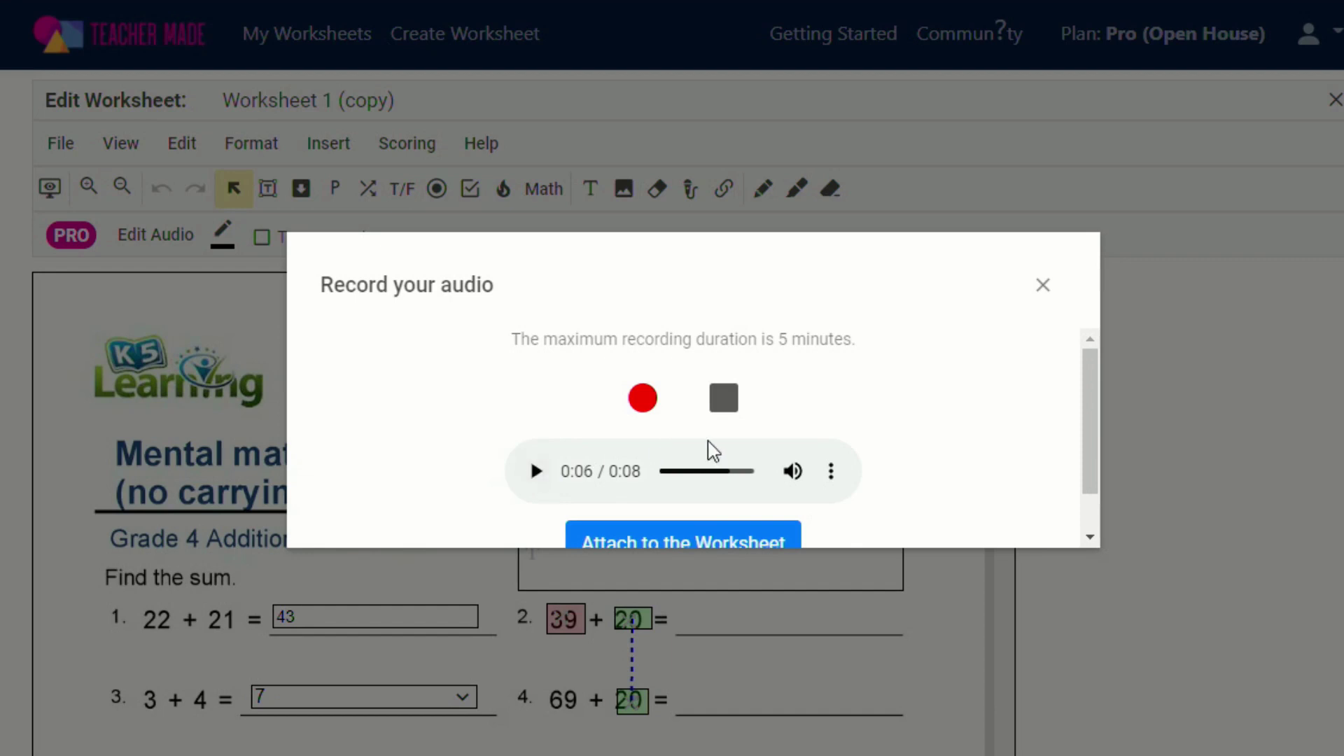
pyautogui.click(832, 476)
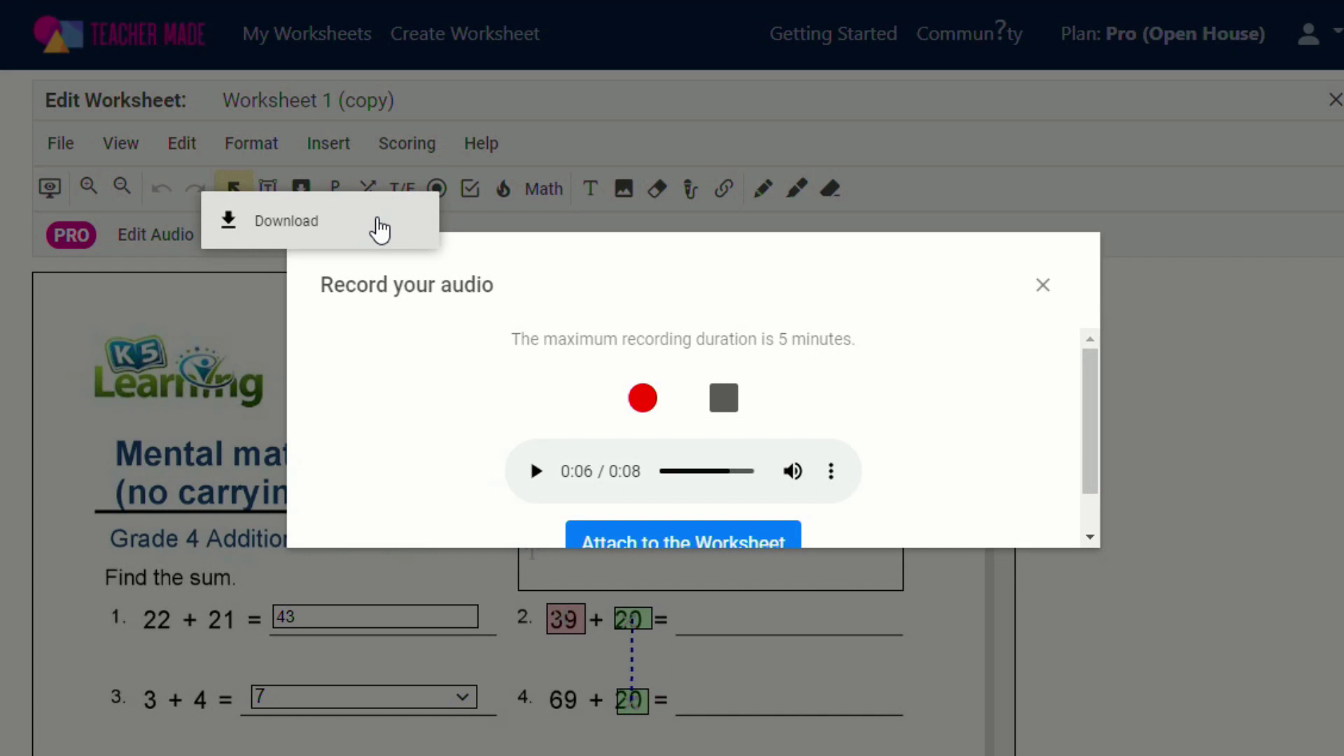
pyautogui.moveTo(1090, 370); pyautogui.dragTo(1096, 420)
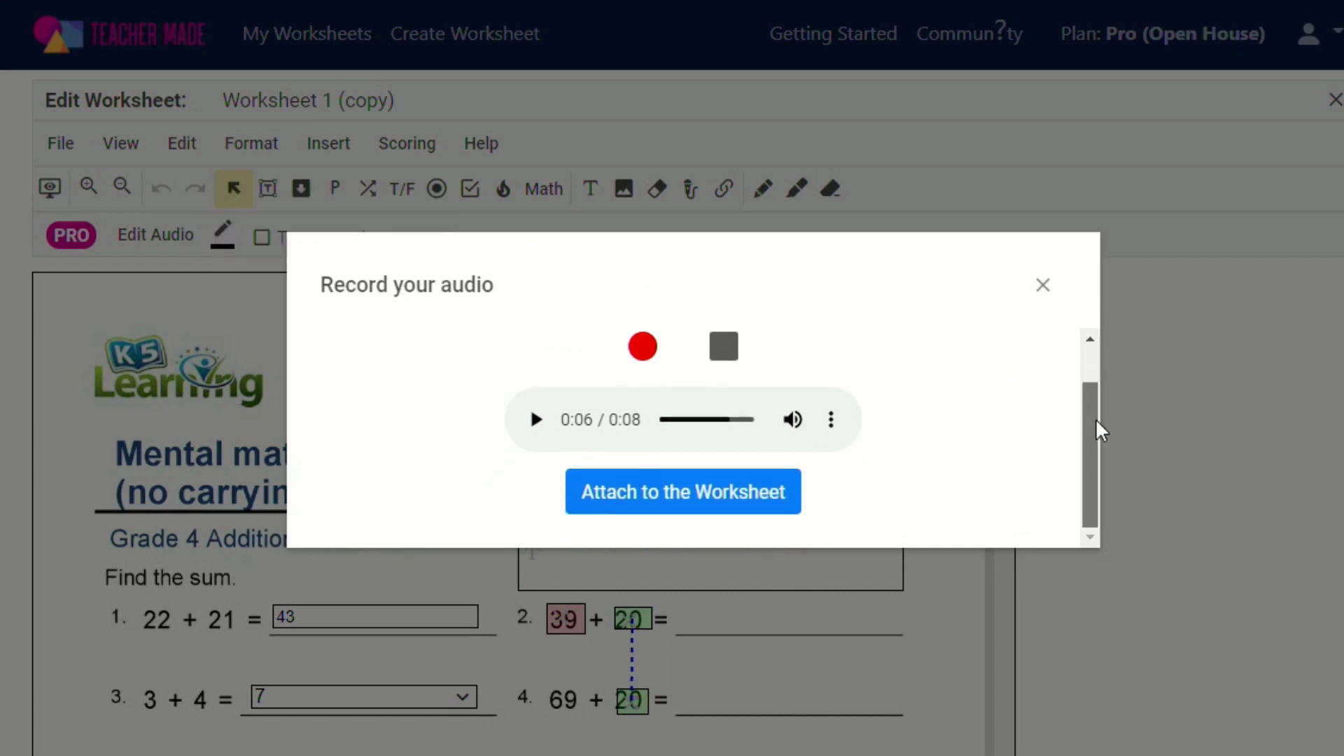
pyautogui.click(703, 494)
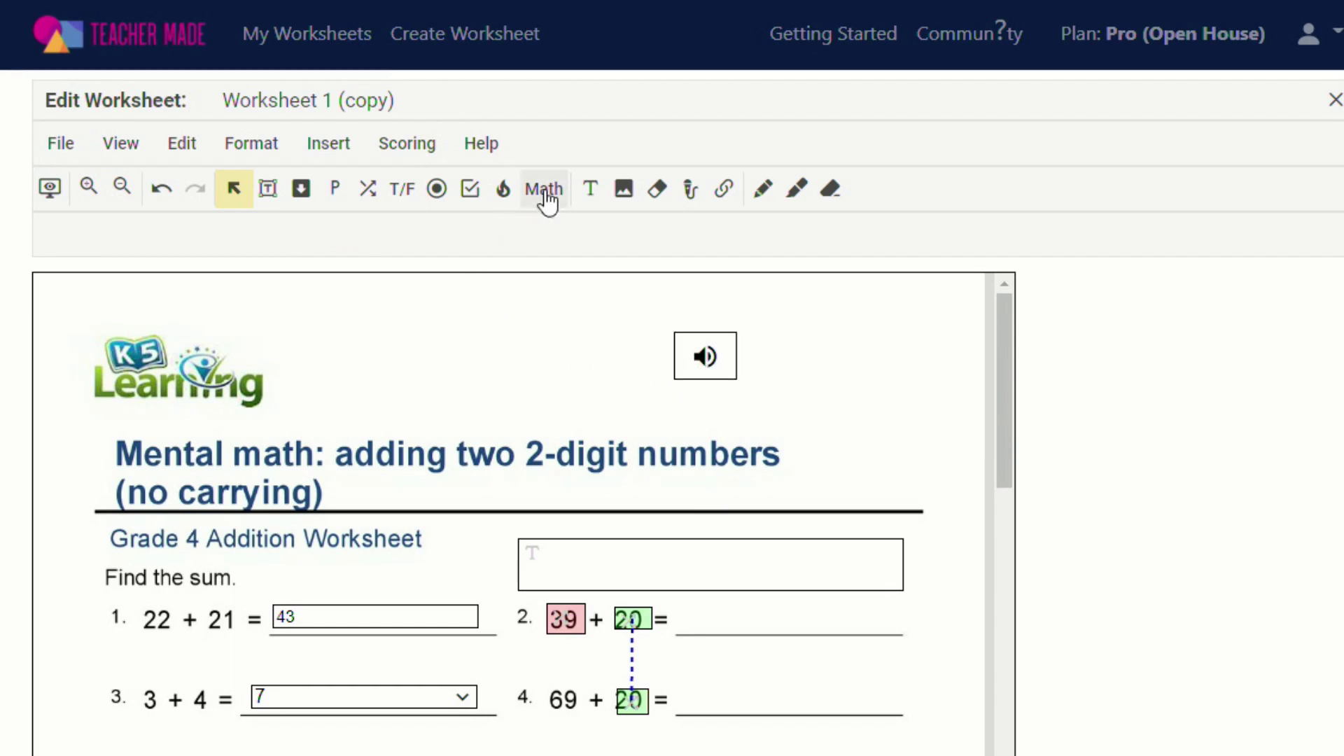
# Add a text label 'Click on the audio file for directions' right beside the audio button
pyautogui.click(590, 188)
pyautogui.moveTo(439, 324); pyautogui.dragTo(619, 382)
pyautogui.doubleClick(513, 354)
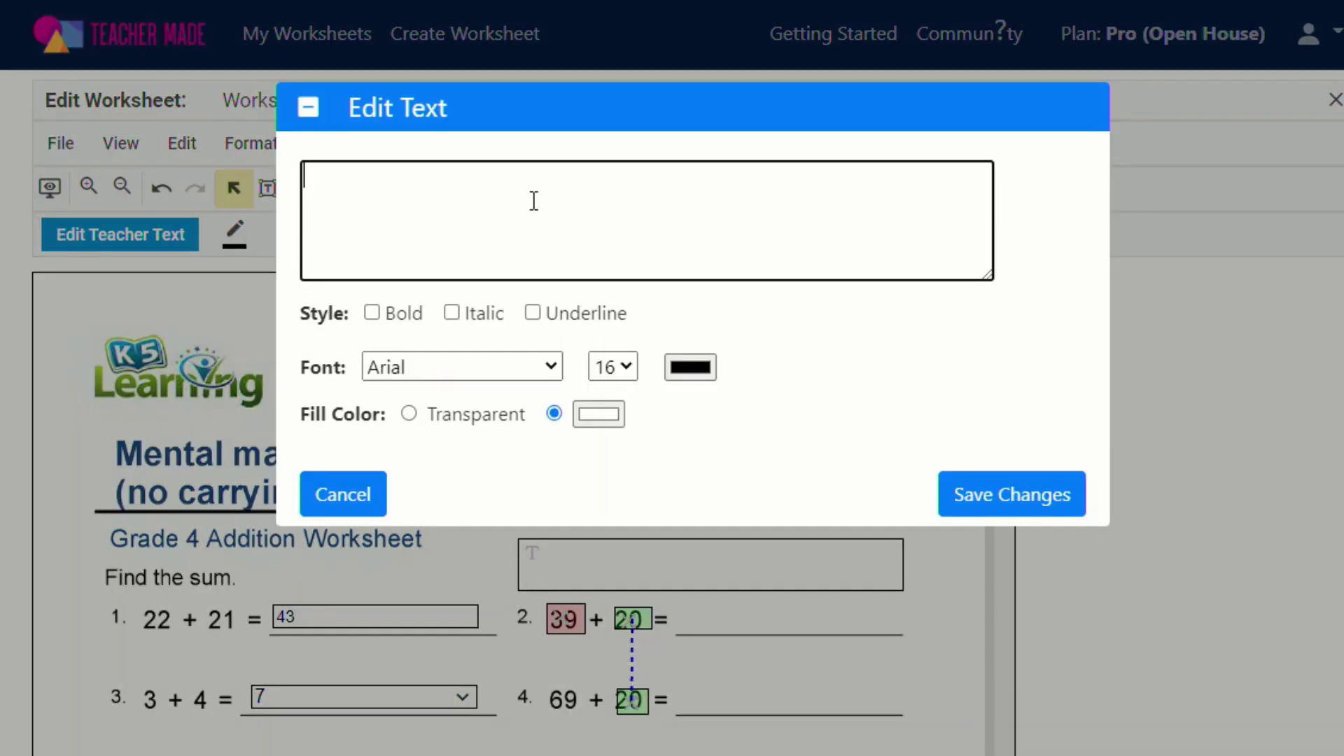
pyautogui.write('Click on the audio file for directions')
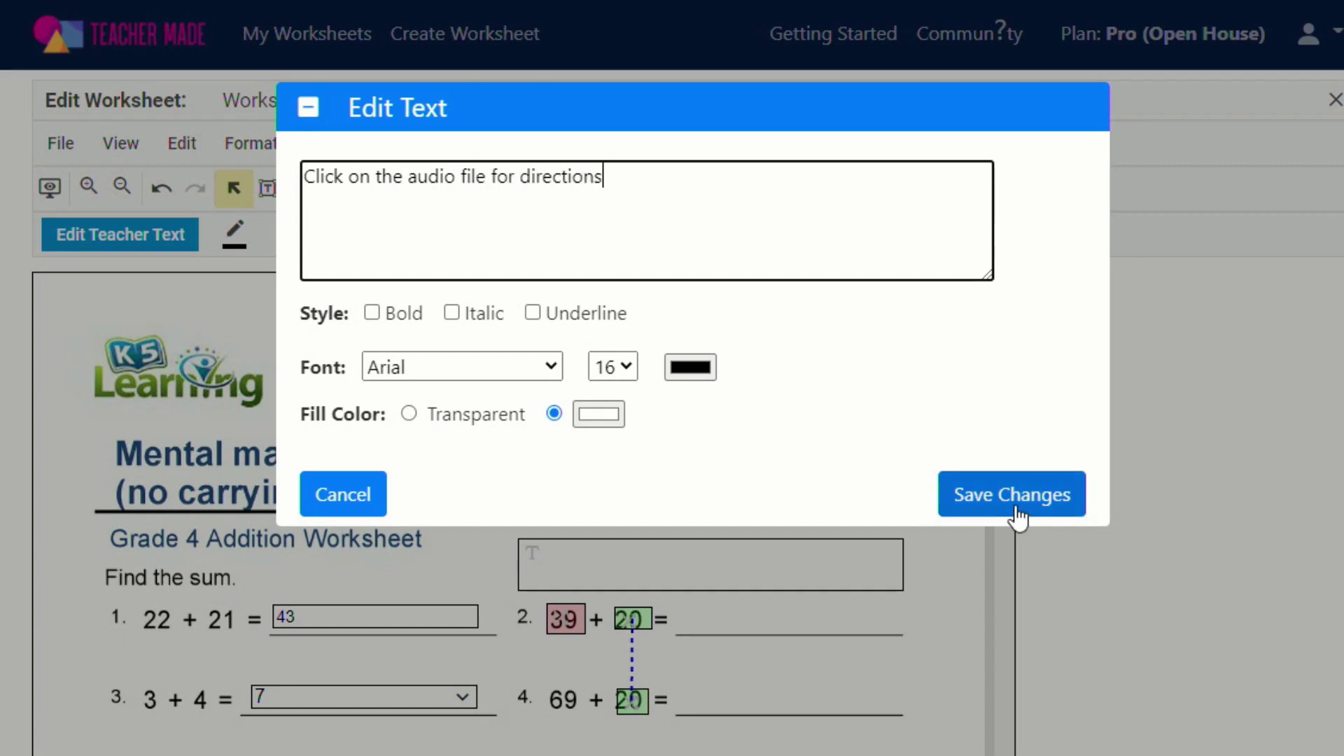
pyautogui.click(1060, 494)
pyautogui.moveTo(616, 329); pyautogui.dragTo(669, 335)
# Give the audio button a red border, keeping its solid background
pyautogui.click(780, 363)
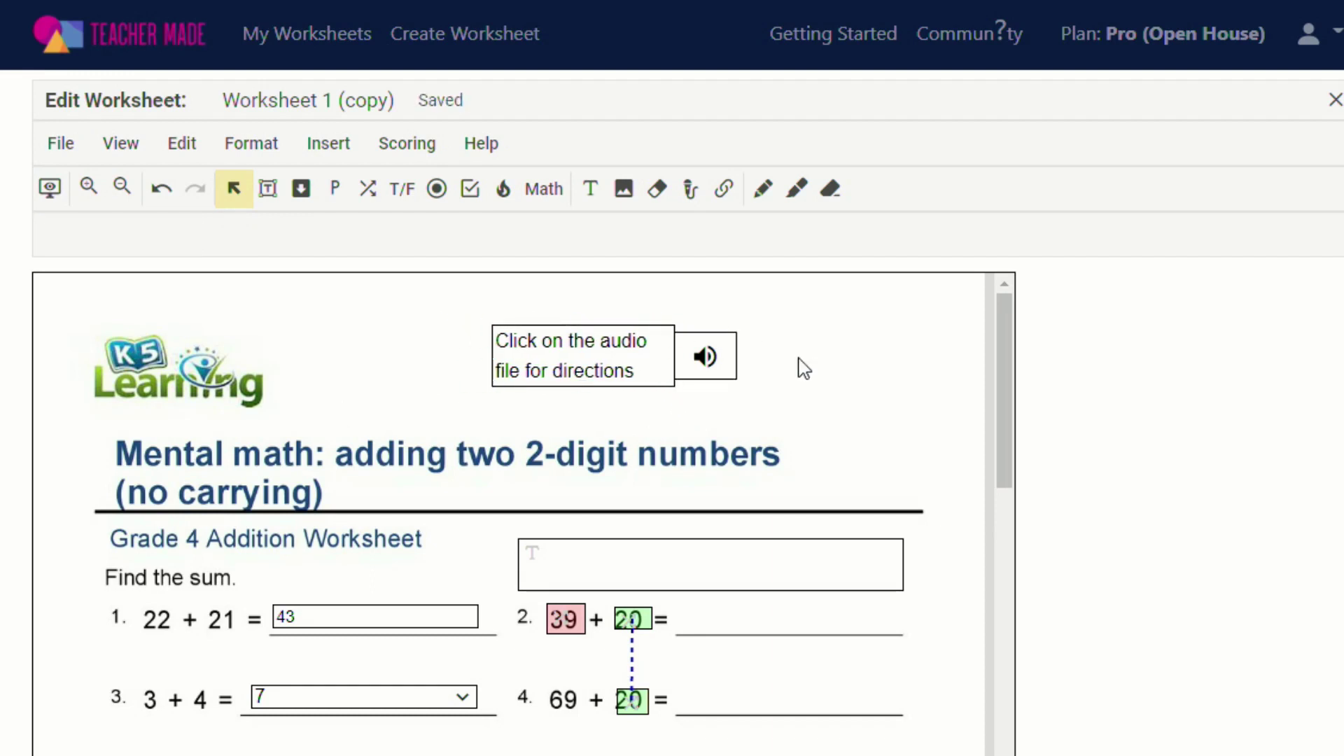
pyautogui.click(705, 357)
pyautogui.click(222, 236)
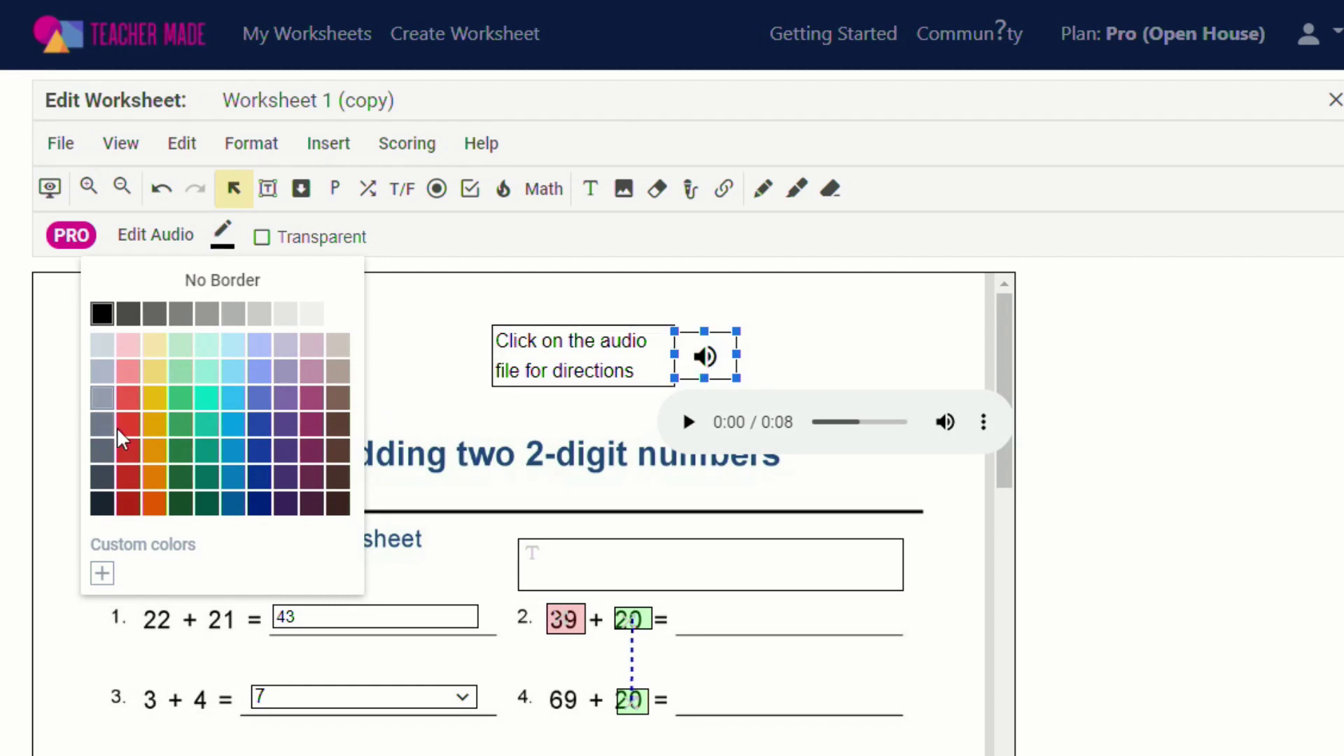
pyautogui.click(128, 476)
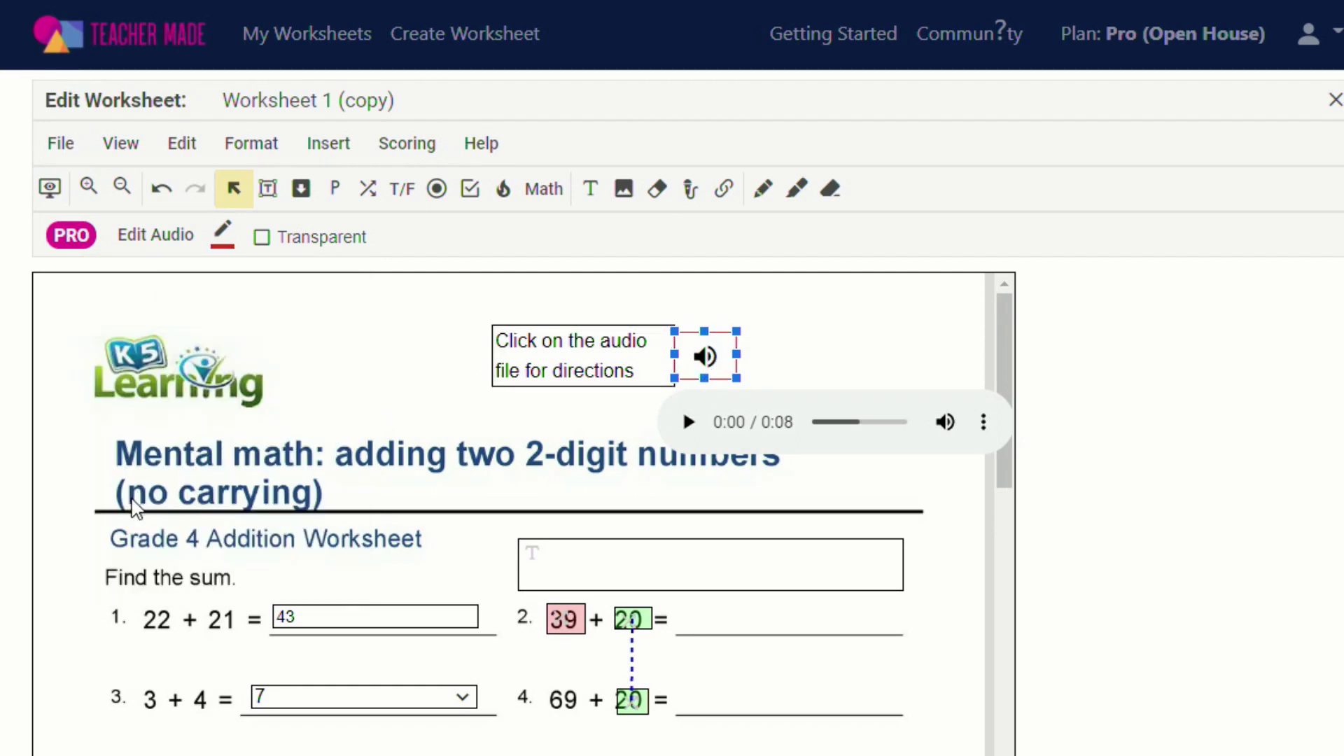
pyautogui.click(262, 238)
pyautogui.click(262, 238)
# Copy the share link of the 'Mental Math Addition Tricks' YouTube video
pyautogui.click(780, 369)
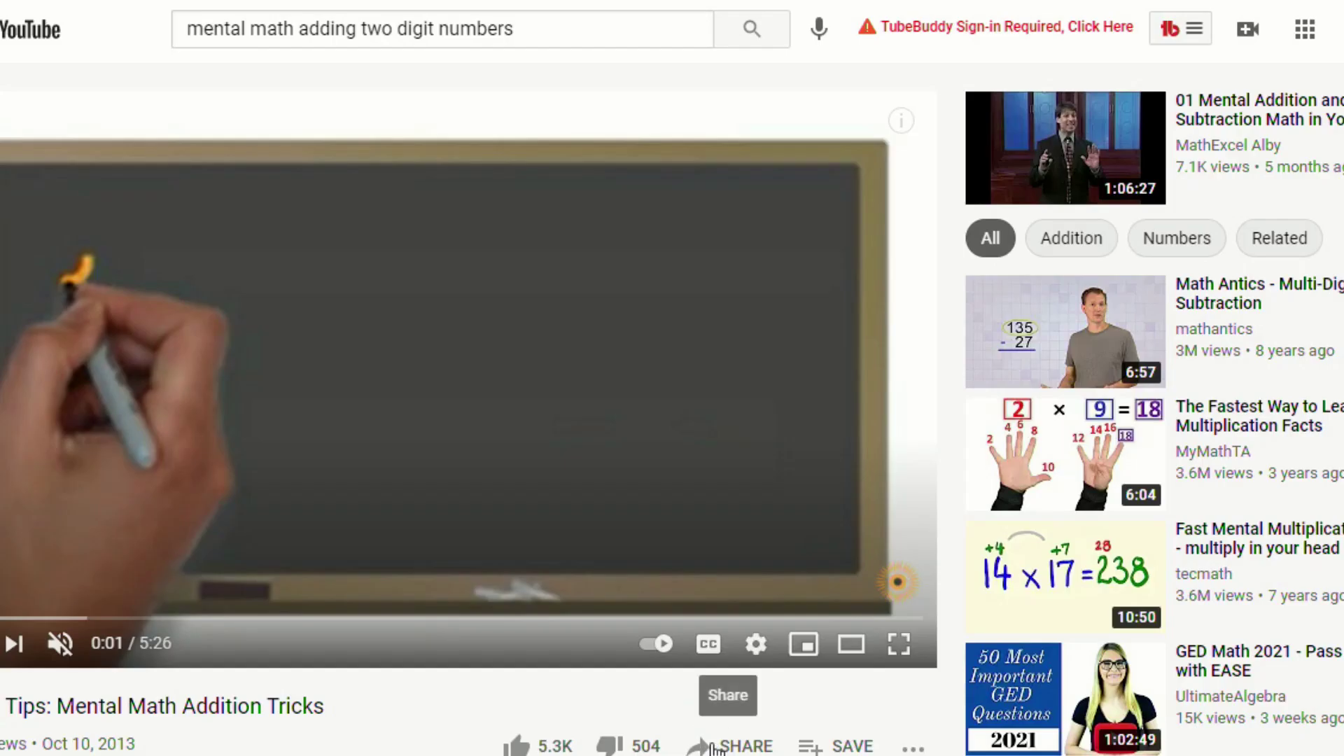
pyautogui.click(714, 746)
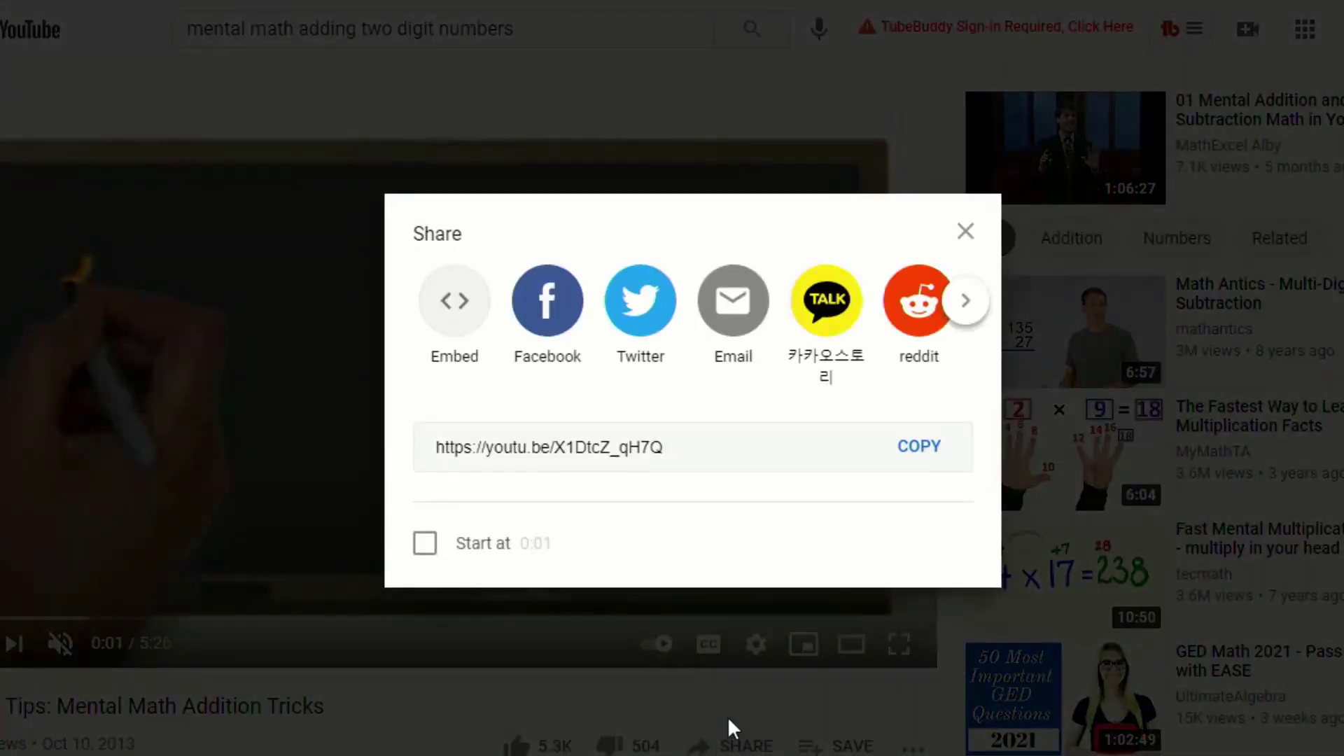
pyautogui.click(920, 448)
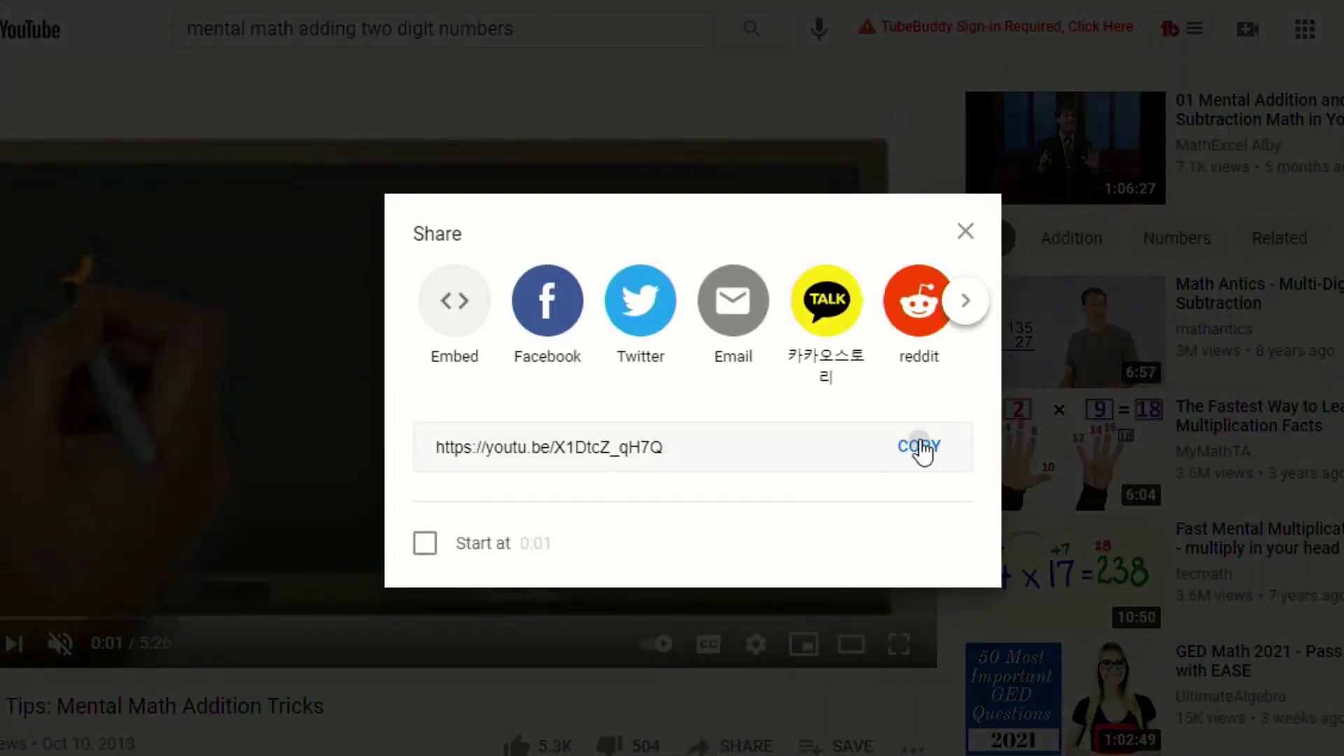
pyautogui.click(967, 231)
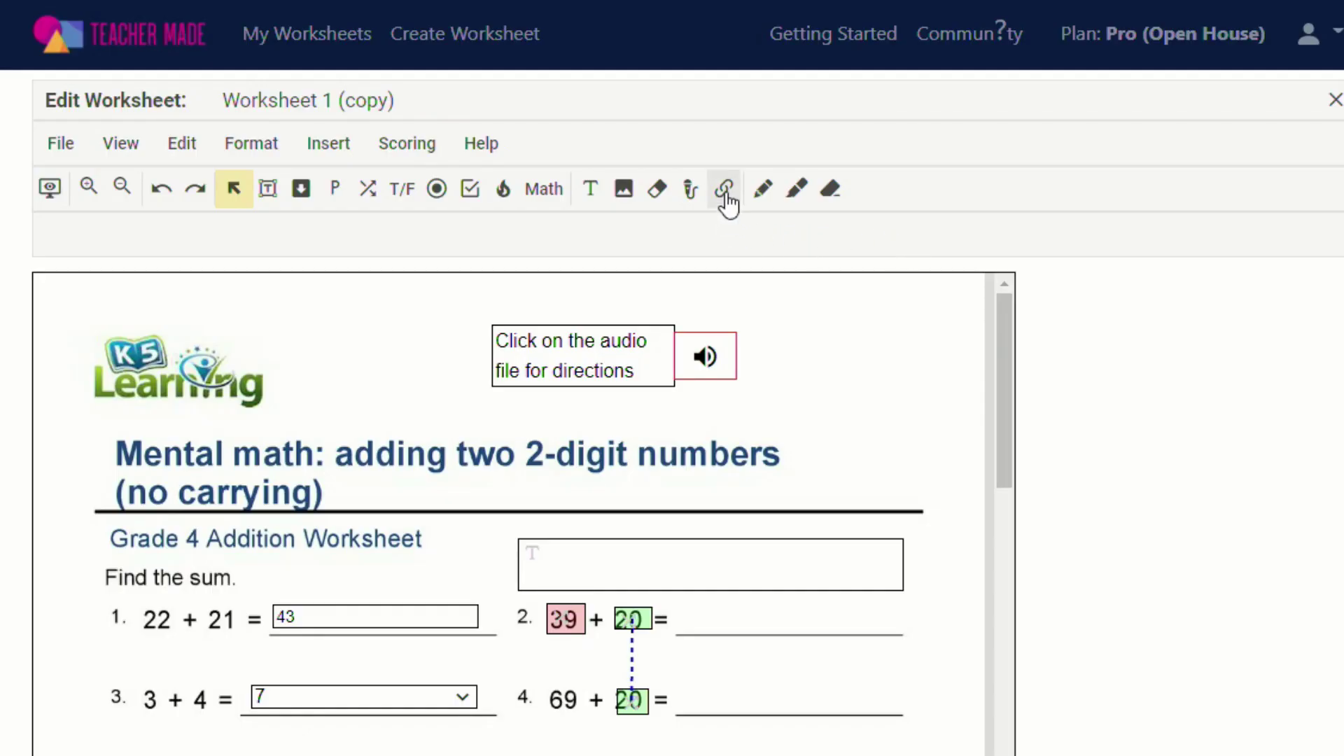
# Place a link box right of the audio button pointing to the pasted YouTube URL
pyautogui.click(727, 200)
pyautogui.click(856, 397)
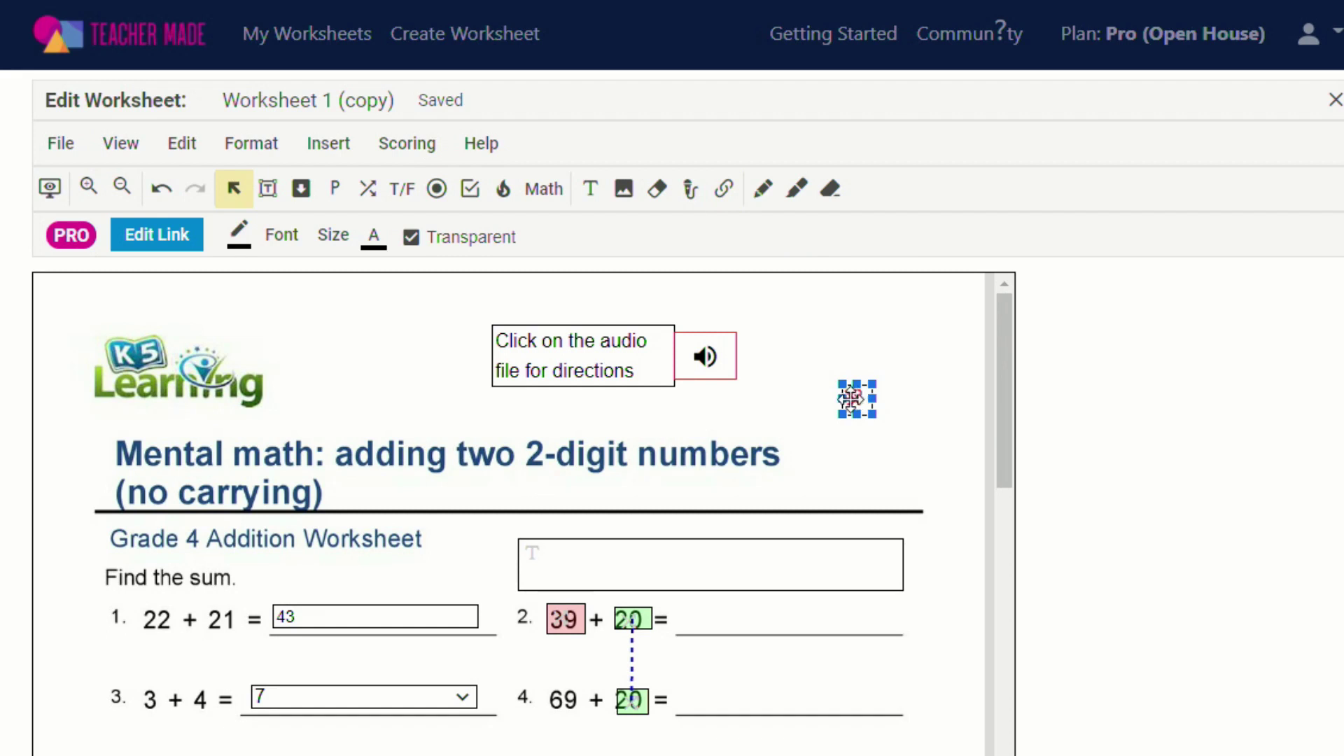
pyautogui.moveTo(854, 399); pyautogui.dragTo(854, 426)
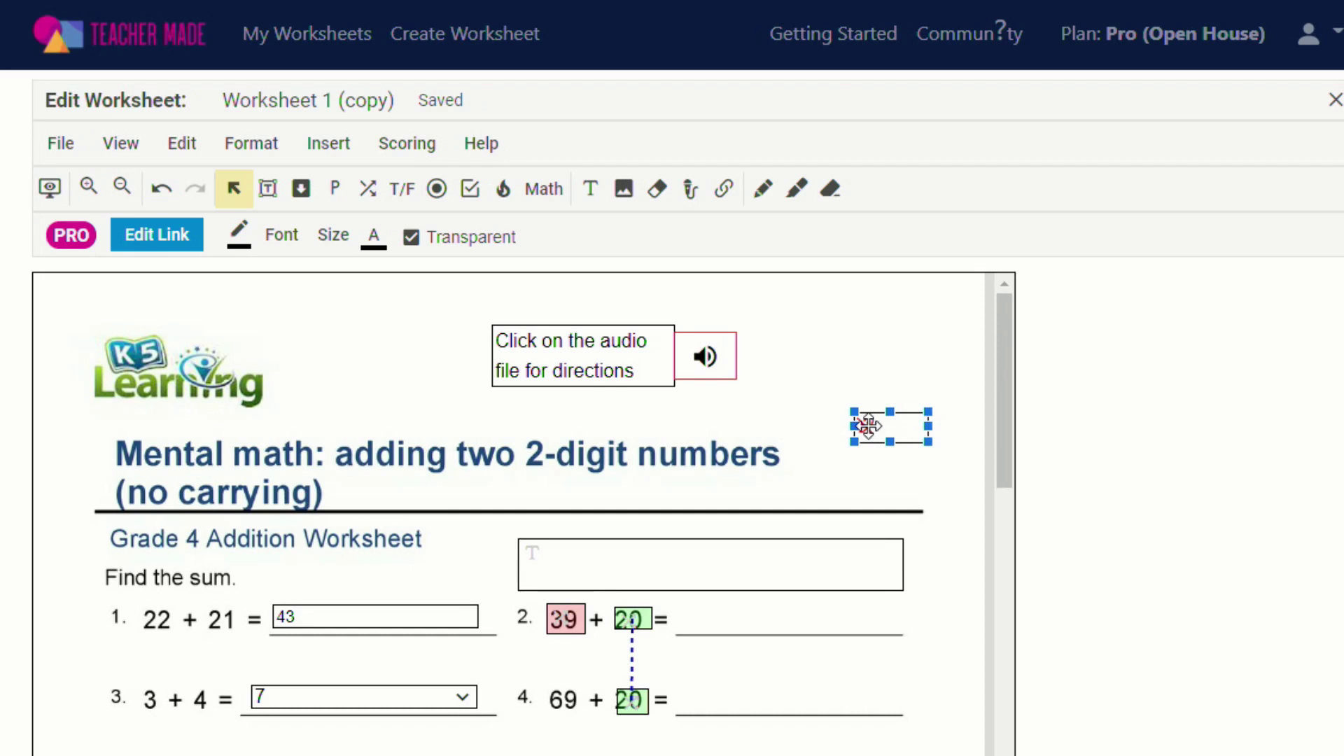
pyautogui.click(168, 238)
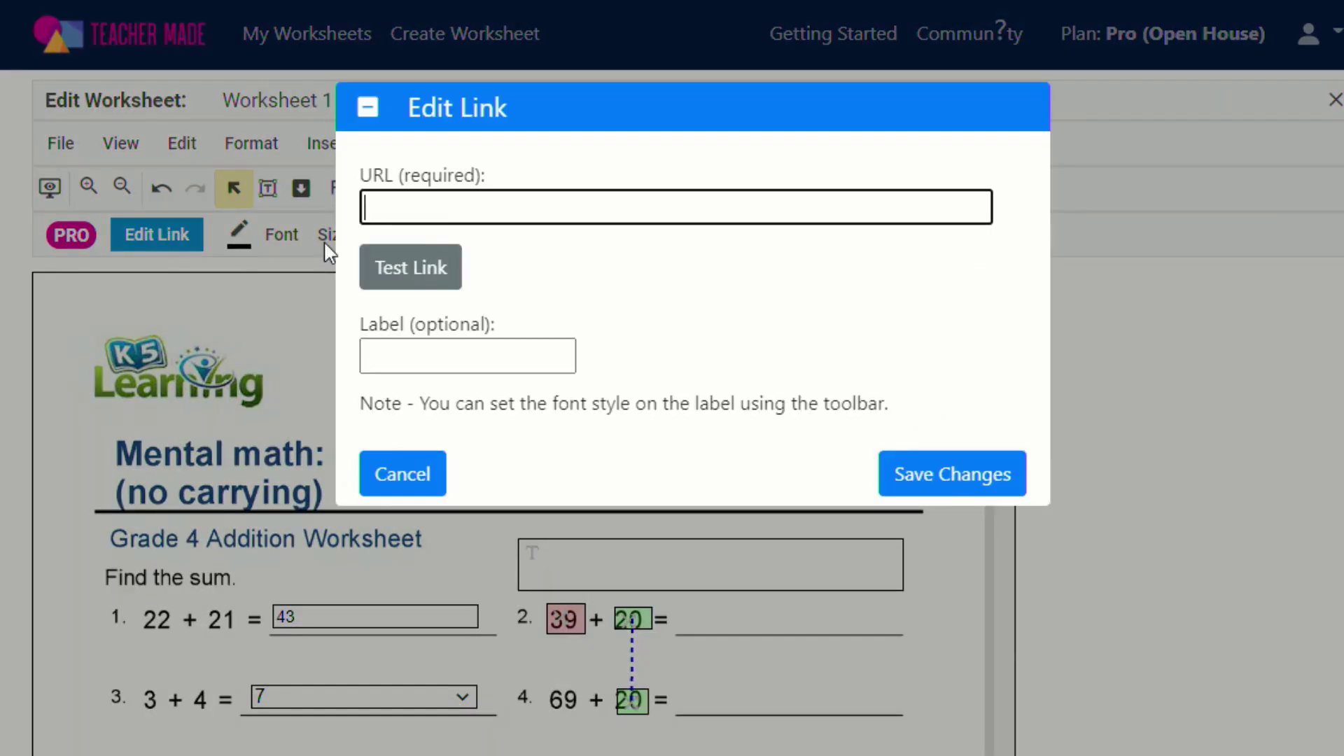
pyautogui.click(463, 205)
pyautogui.hotkey('ctrl', 'v')
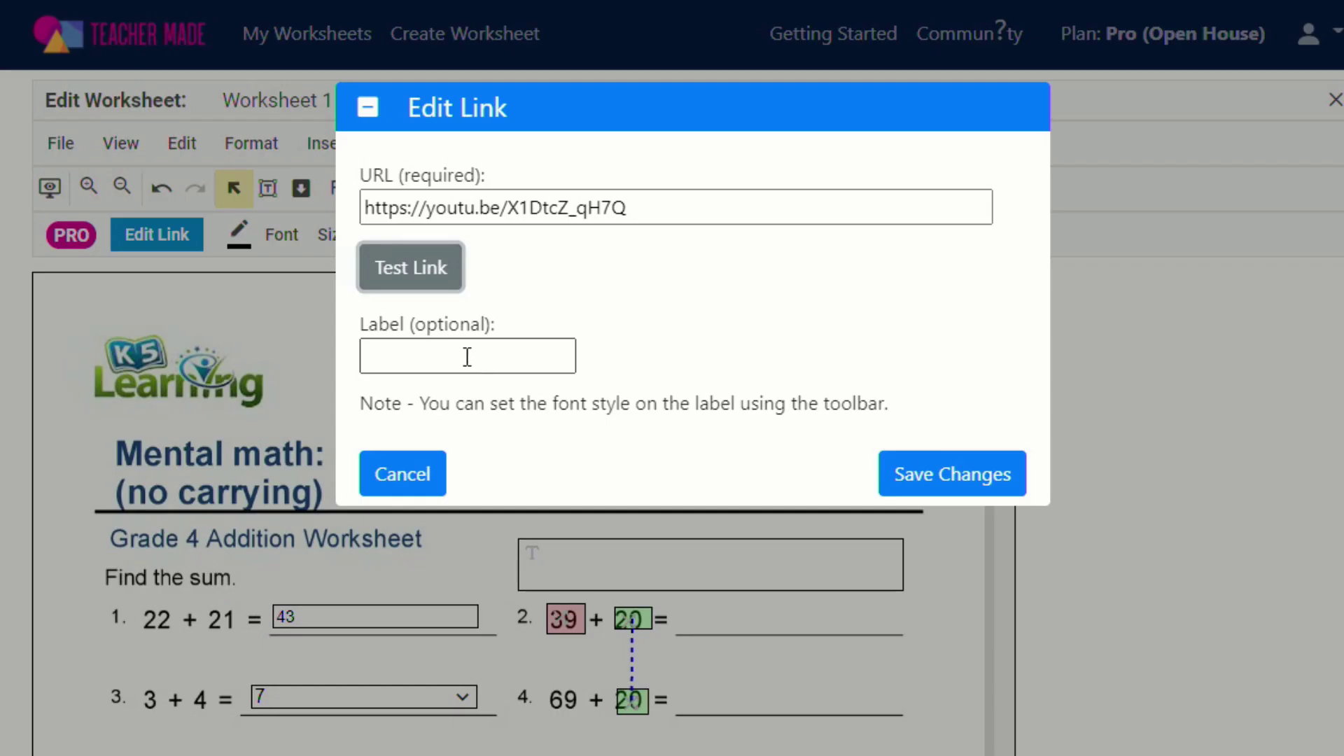
pyautogui.click(467, 357)
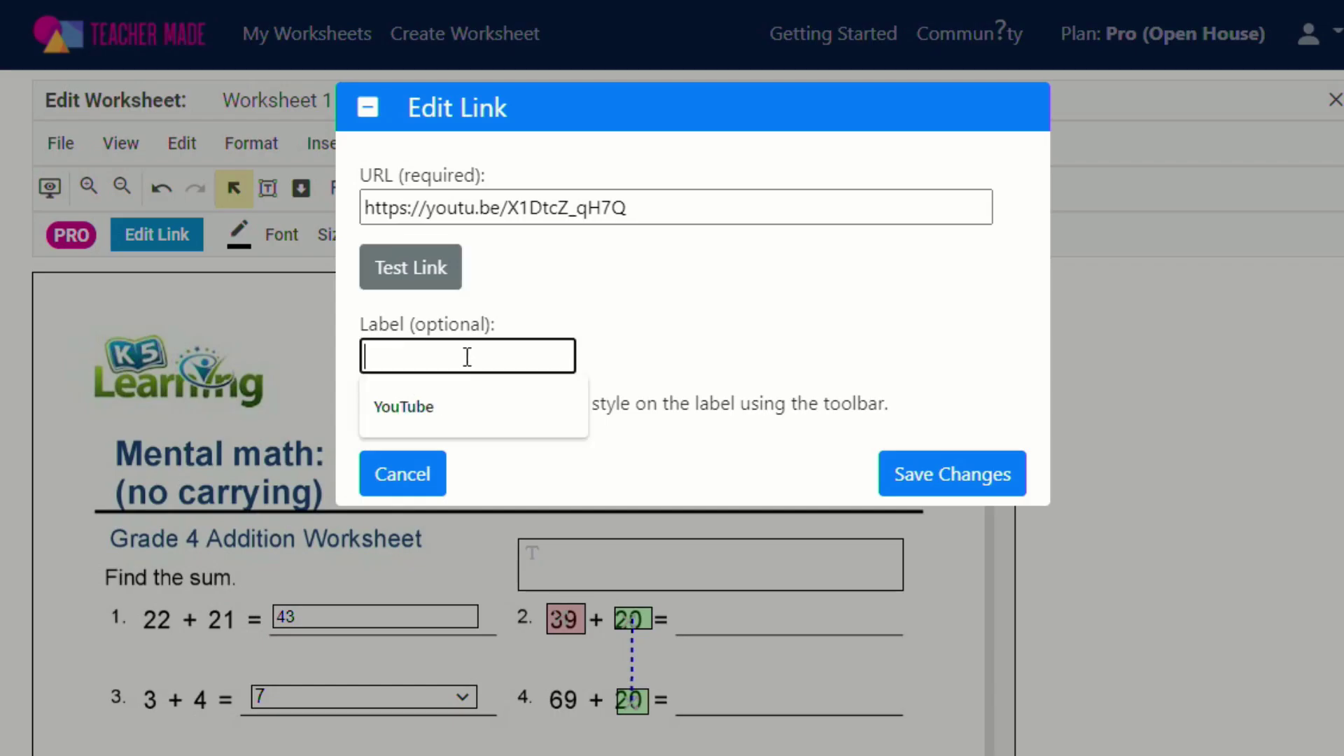
pyautogui.click(965, 468)
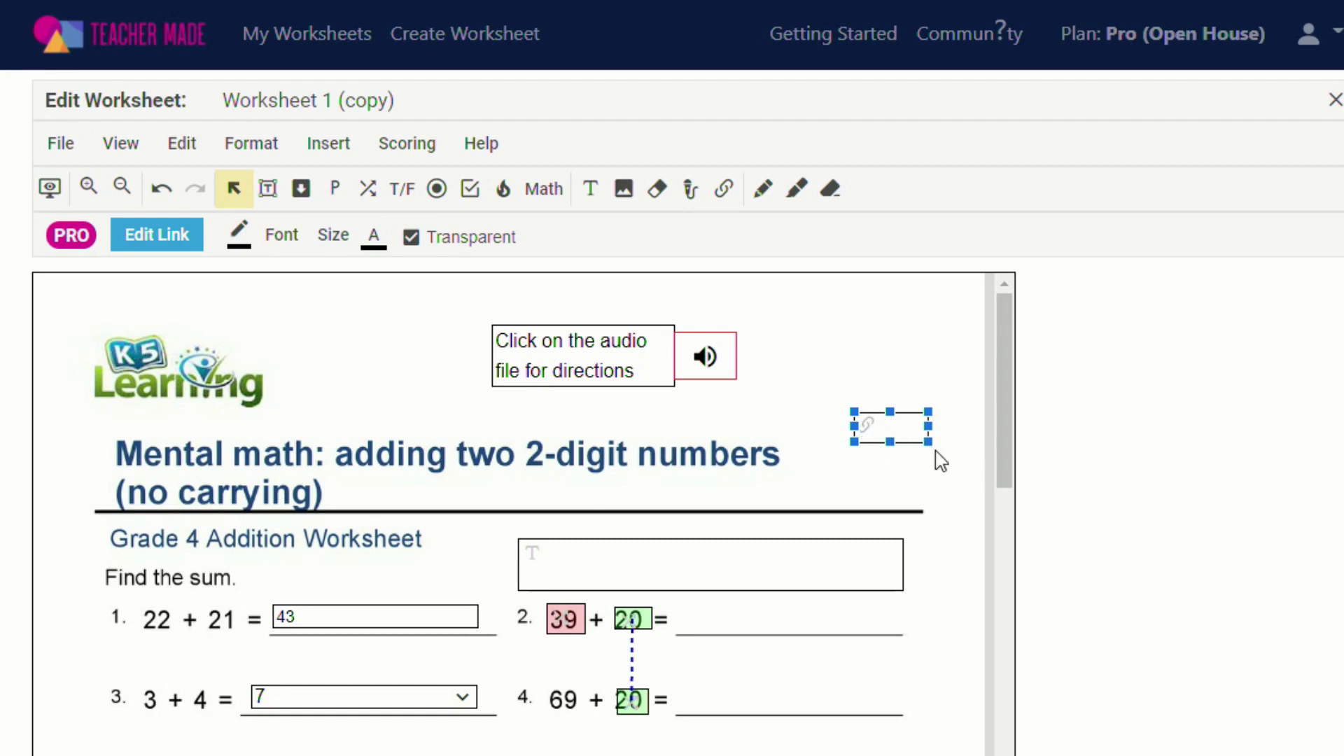
# Label the web link 'Video' and save it
pyautogui.click(939, 459)
pyautogui.click(881, 429)
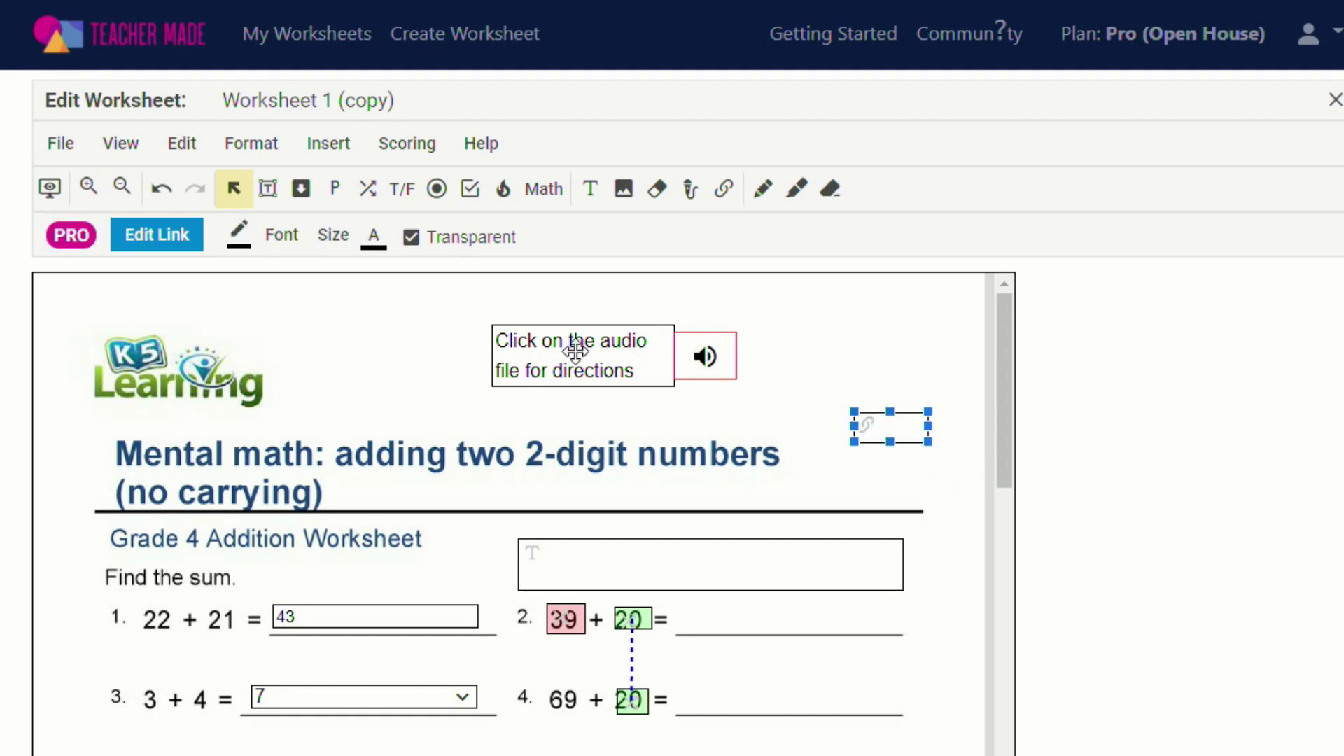
pyautogui.click(156, 238)
pyautogui.click(466, 357)
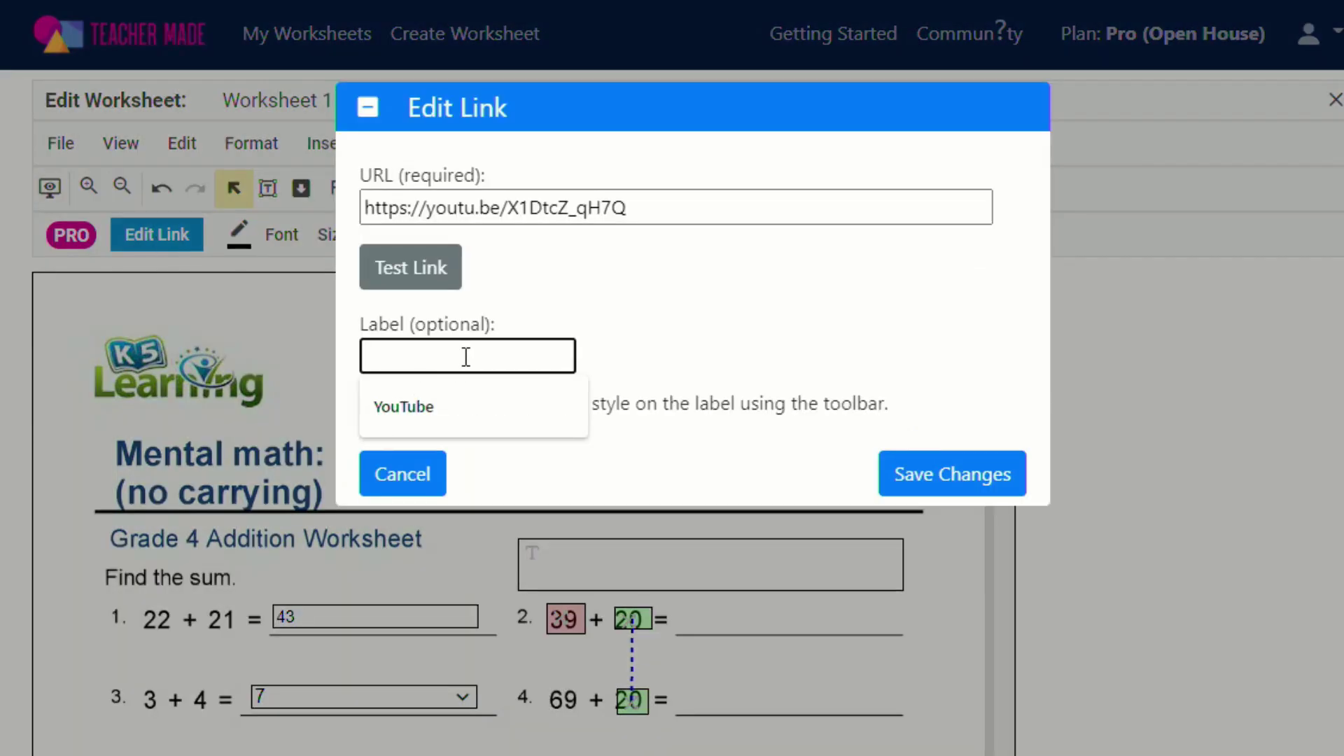
pyautogui.write('Video')
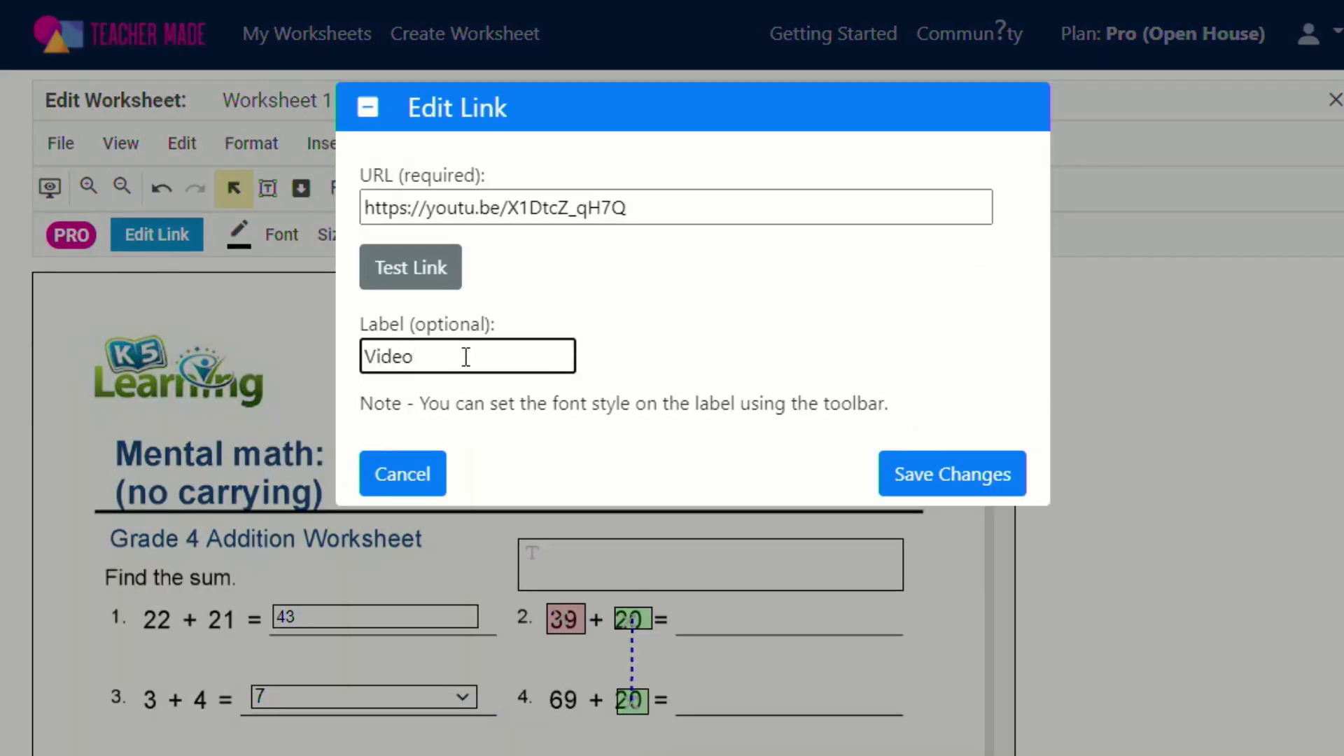
pyautogui.click(888, 471)
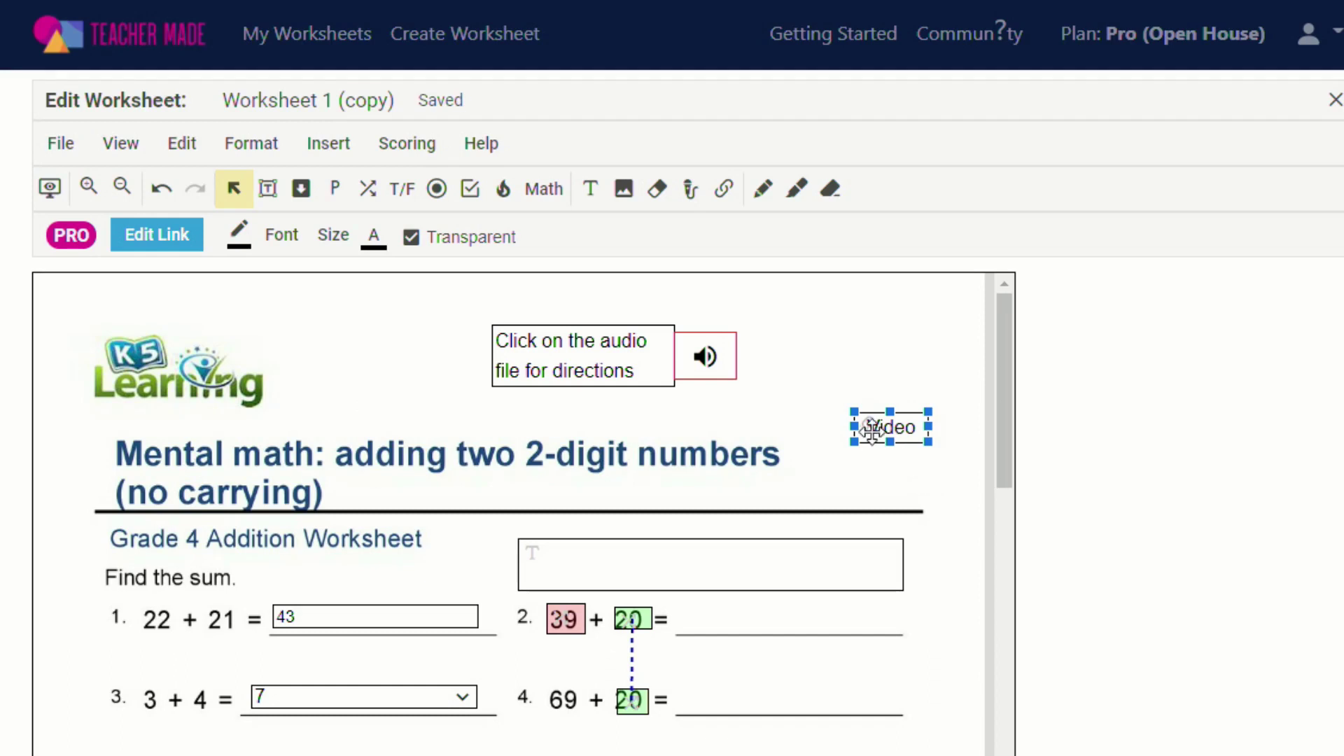
# Give the Video link a dark red border and 24-point Courier text, widening its box
pyautogui.click(928, 470)
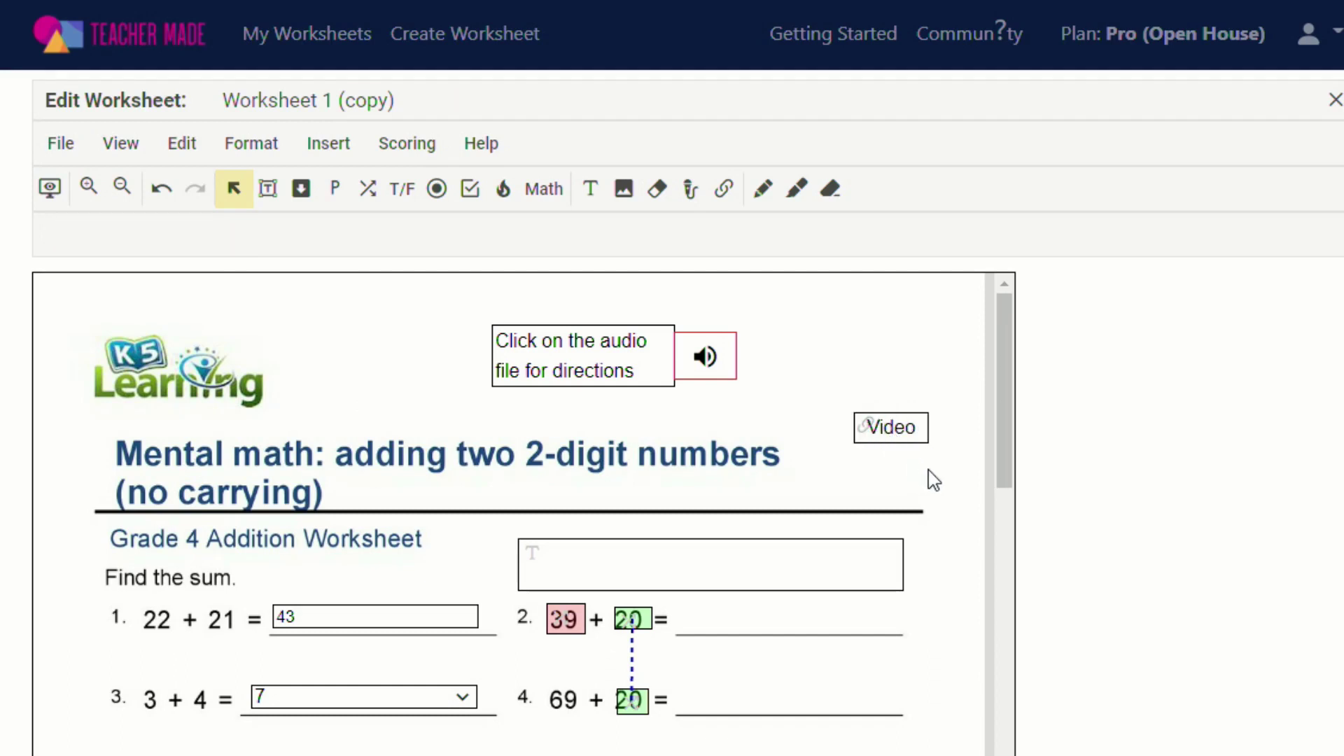
pyautogui.click(891, 427)
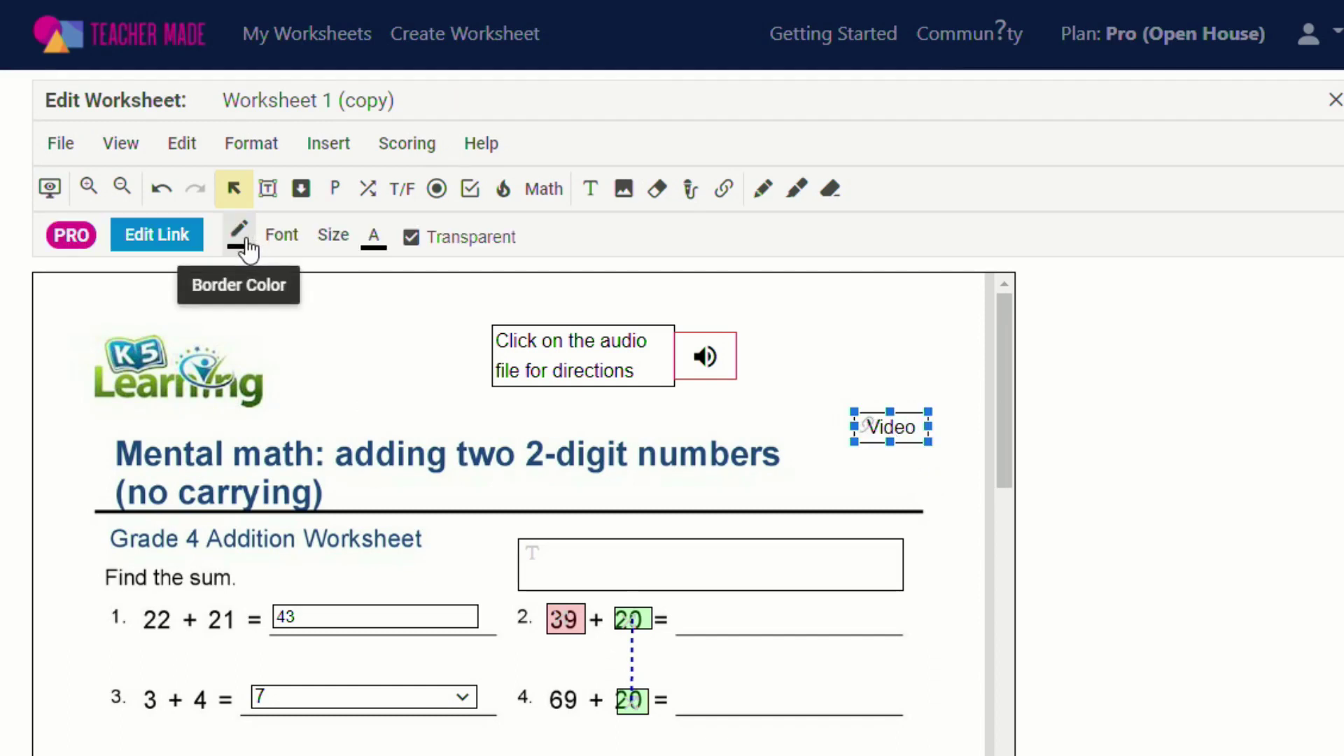
pyautogui.click(241, 246)
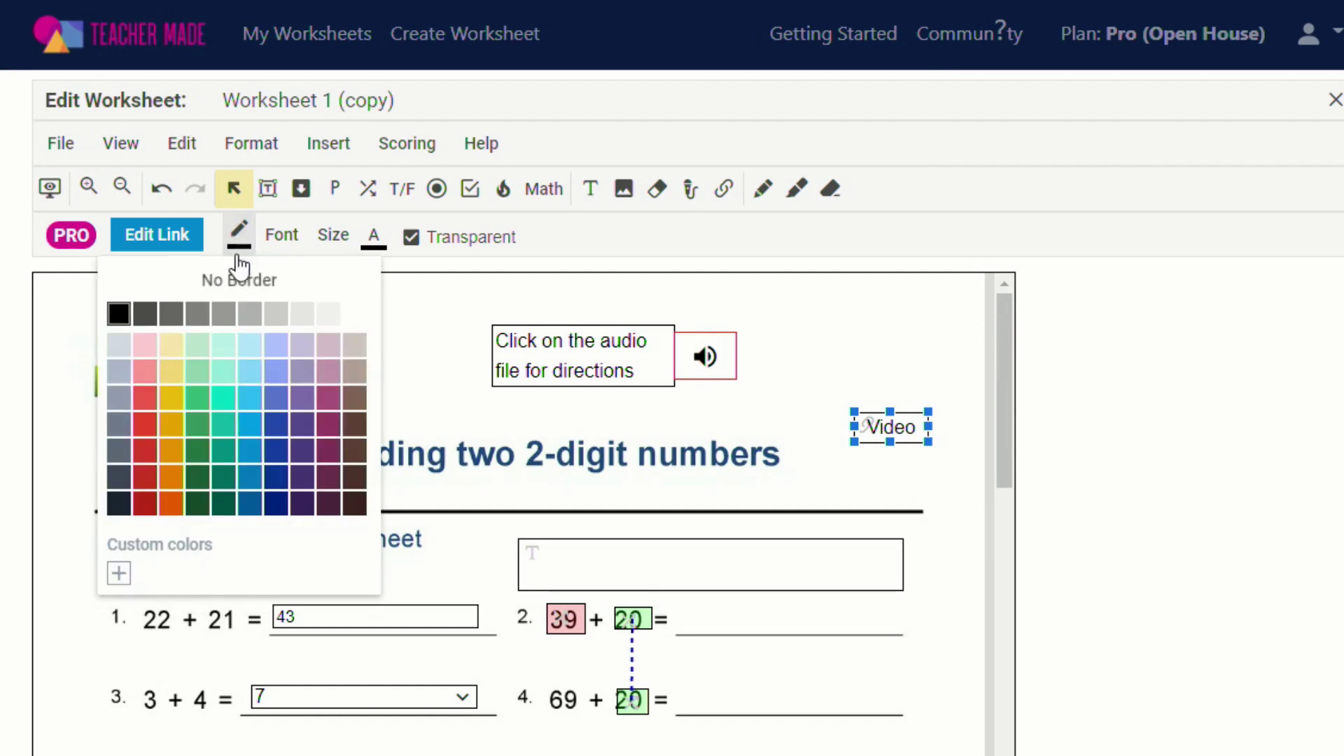
pyautogui.click(145, 498)
pyautogui.click(282, 242)
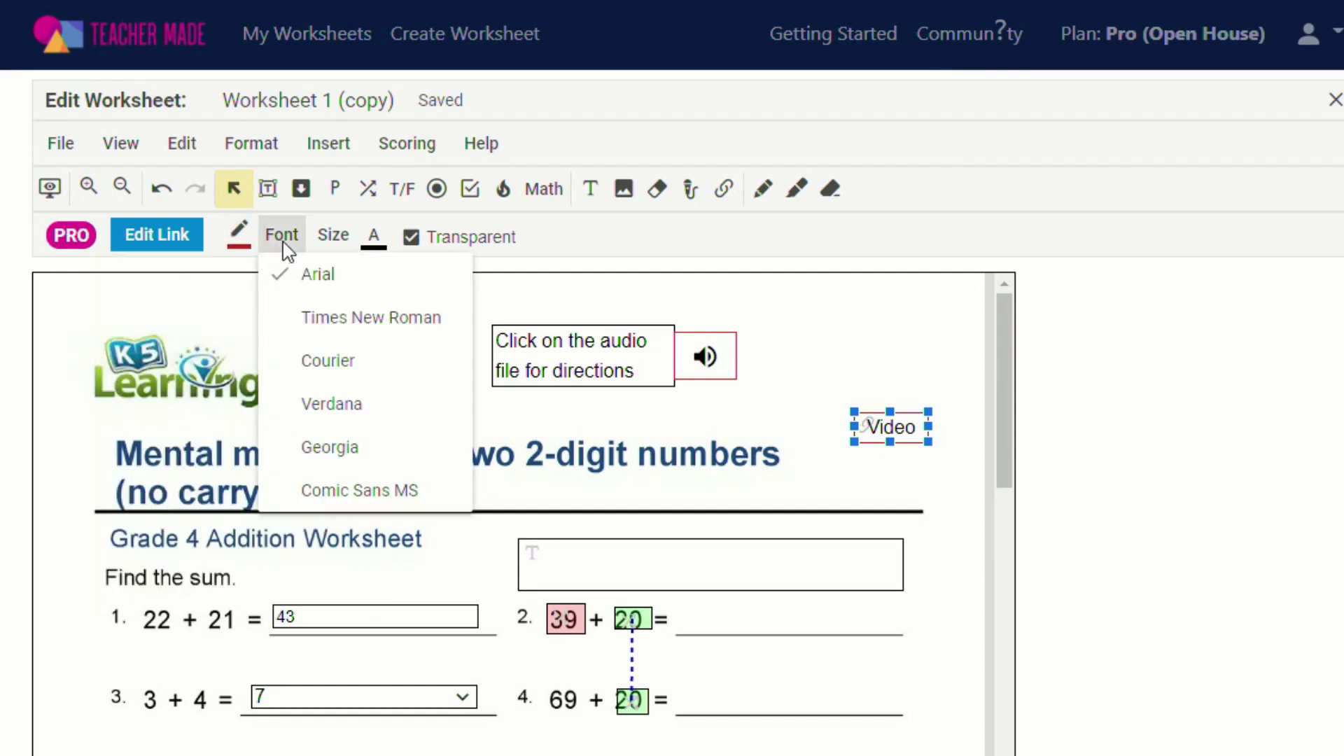
pyautogui.click(328, 361)
pyautogui.click(333, 234)
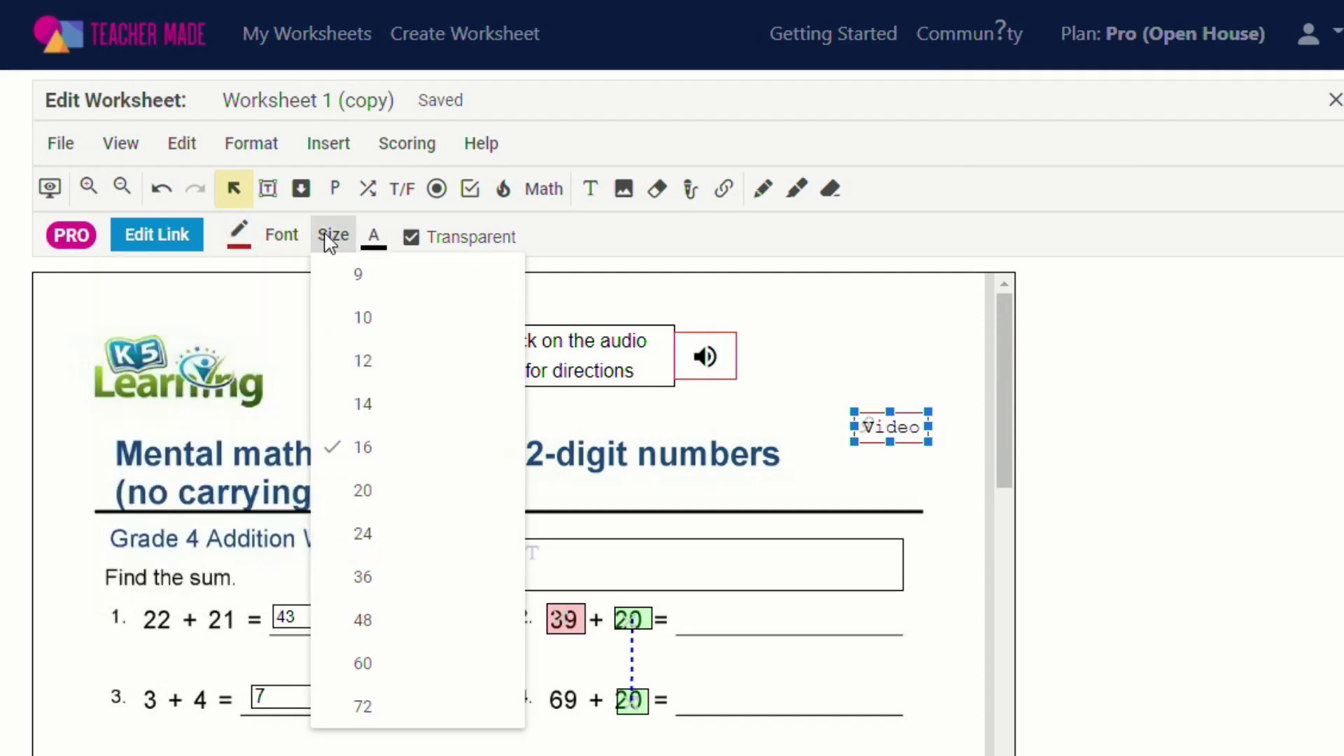
pyautogui.click(405, 548)
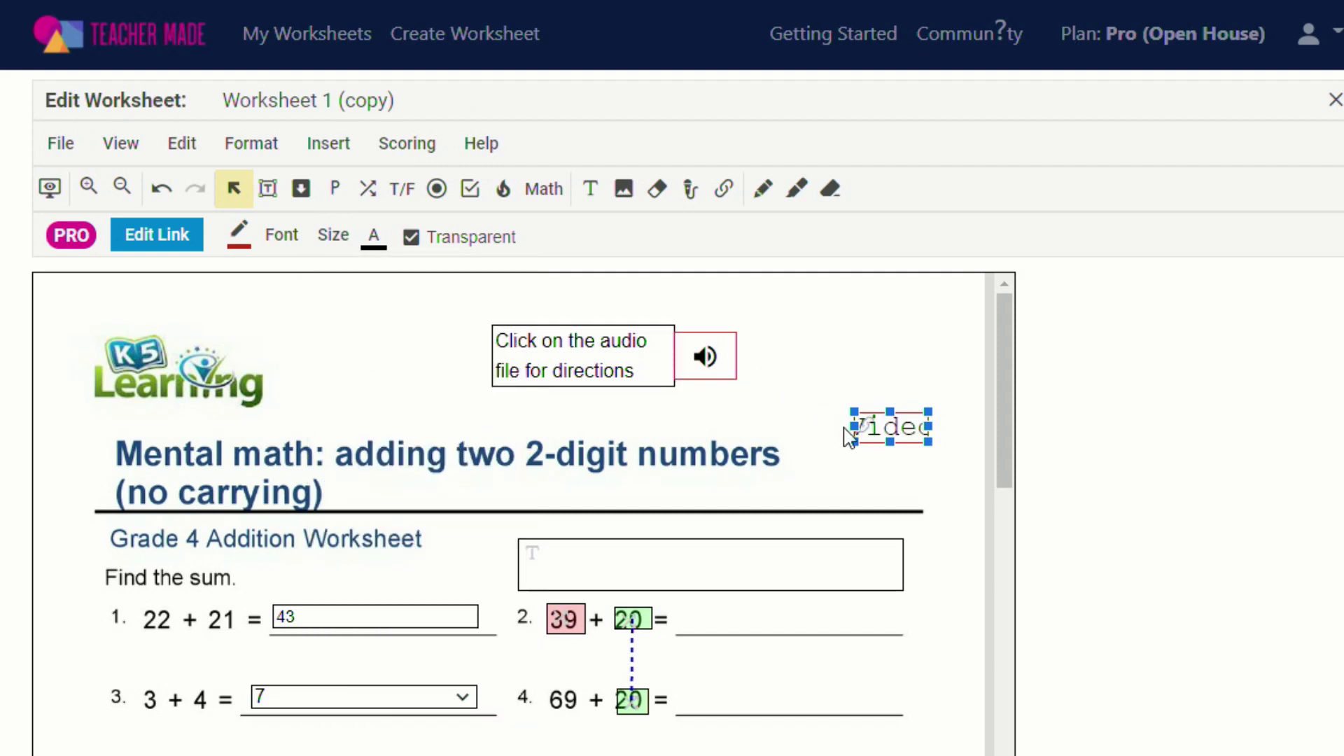
pyautogui.moveTo(846, 428); pyautogui.dragTo(760, 399)
pyautogui.click(623, 367)
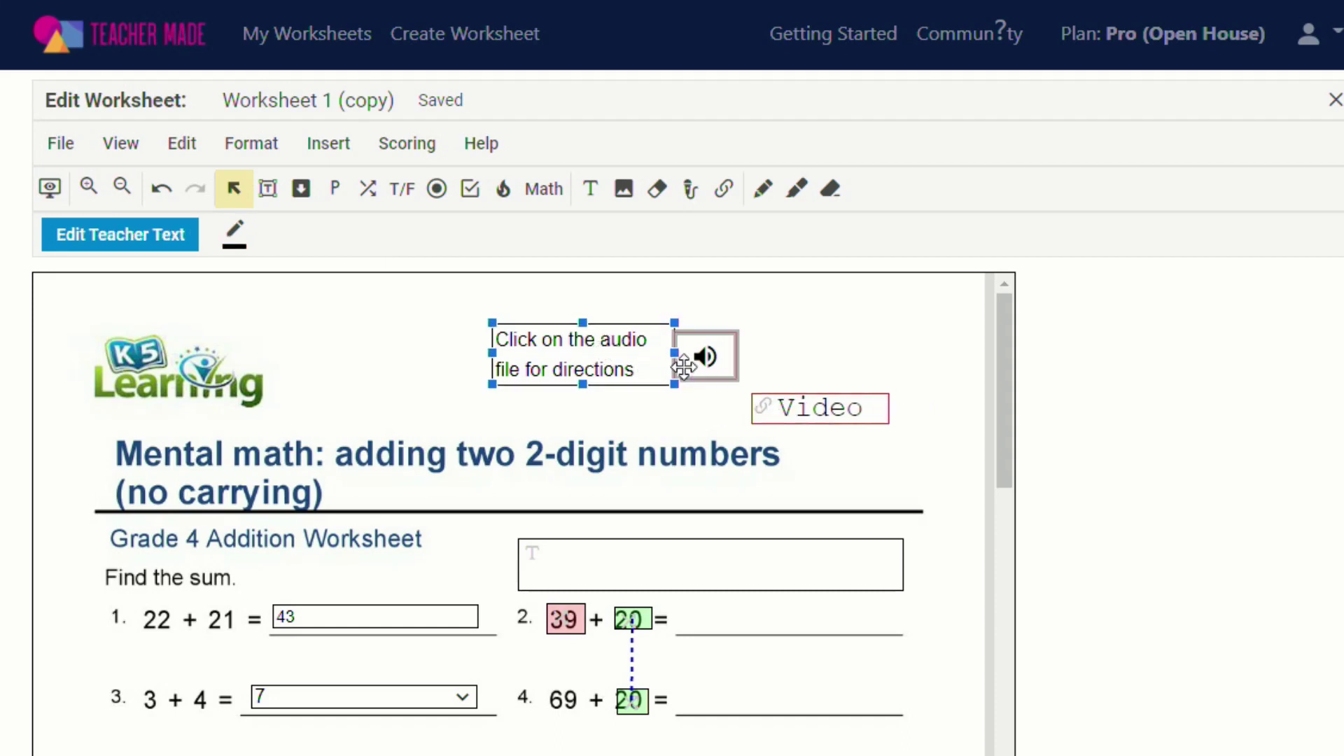
# Append 'Then watch the video below.' to the directions and shift the Video link left
pyautogui.doubleClick(630, 361)
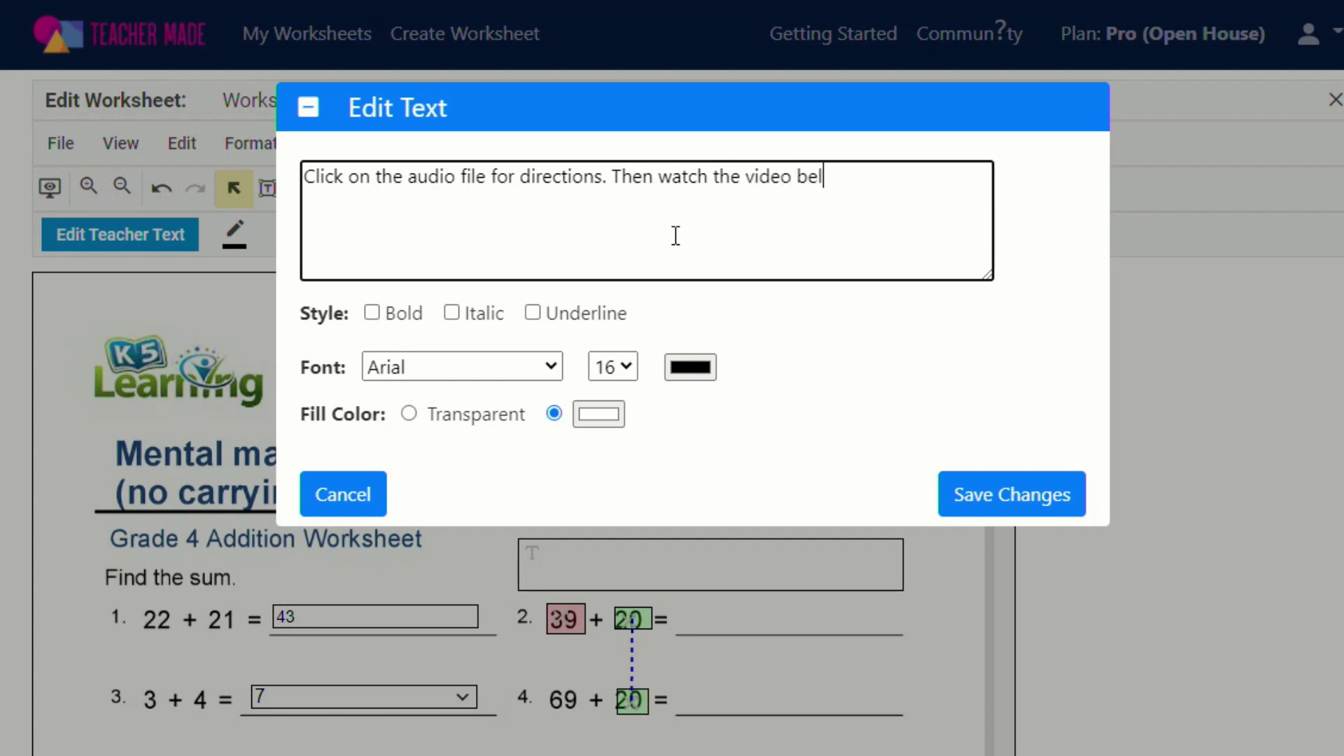
pyautogui.write('ow.')
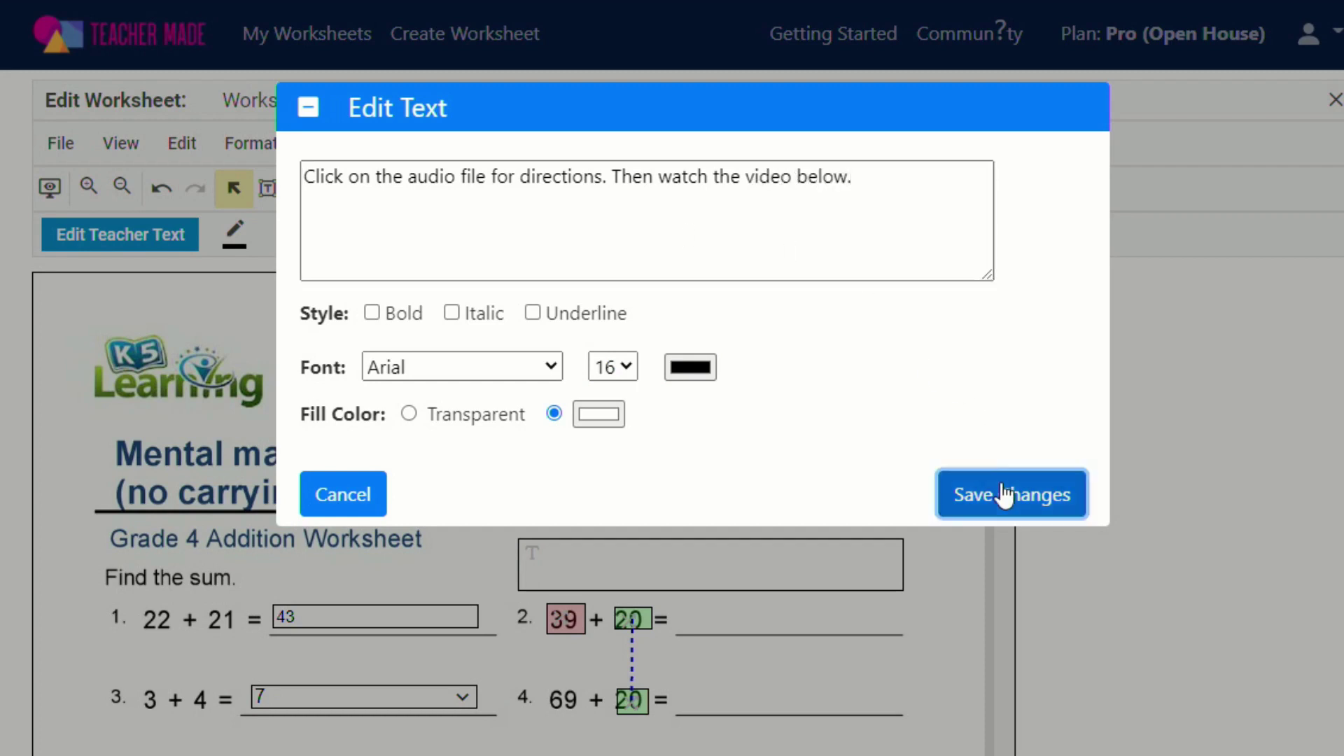
pyautogui.click(1004, 495)
pyautogui.moveTo(846, 409); pyautogui.dragTo(763, 408)
pyautogui.click(842, 373)
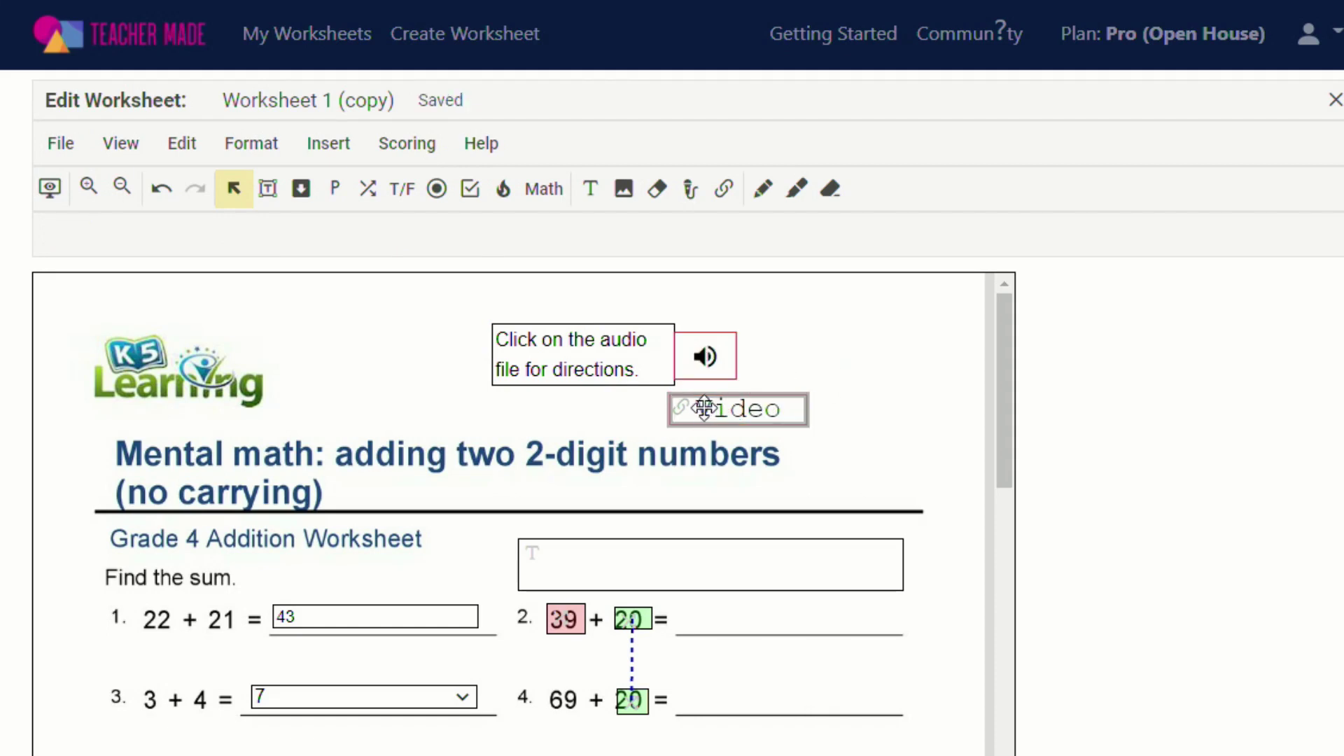
# Scroll down and back up through the worksheet
pyautogui.scroll(-5, 747, 422)
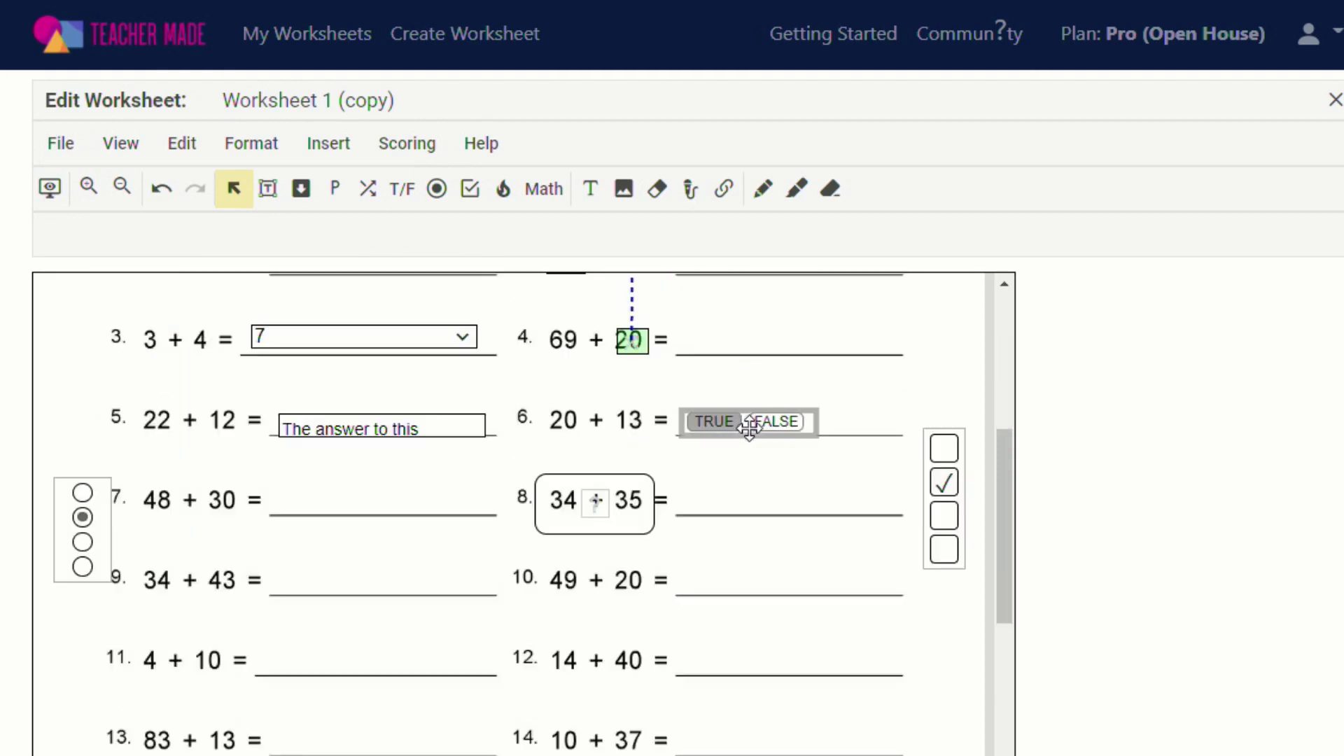
pyautogui.scroll(5, 749, 430)
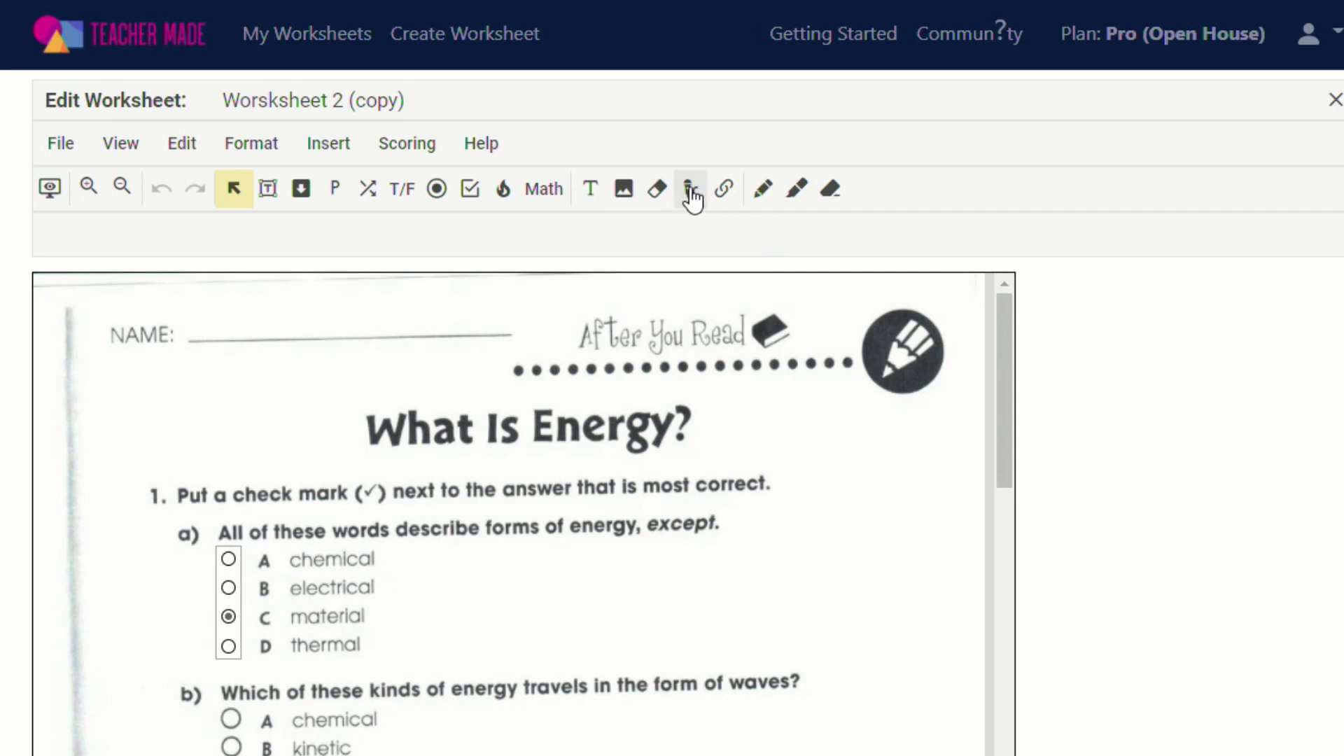
# Record a 7-second audio clip and attach it beside question 1a's answer choices
pyautogui.click(690, 198)
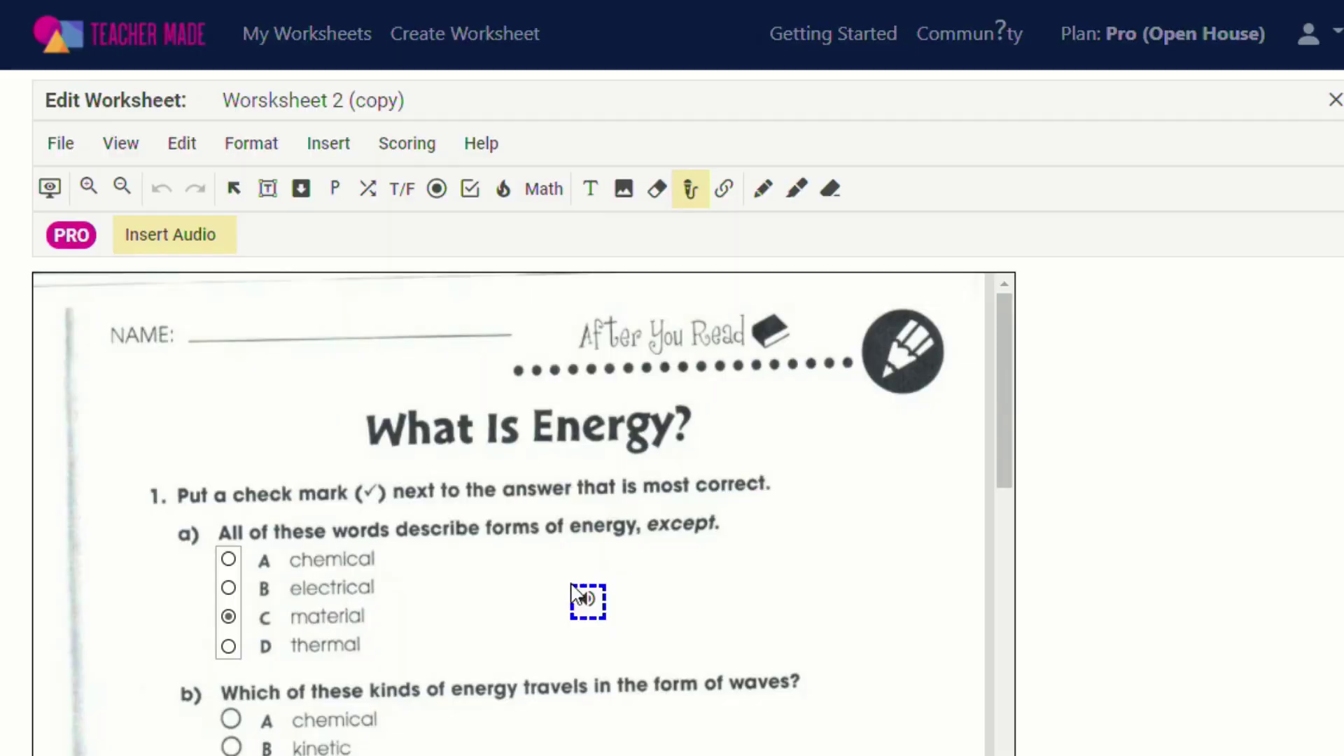
pyautogui.click(567, 577)
pyautogui.click(754, 405)
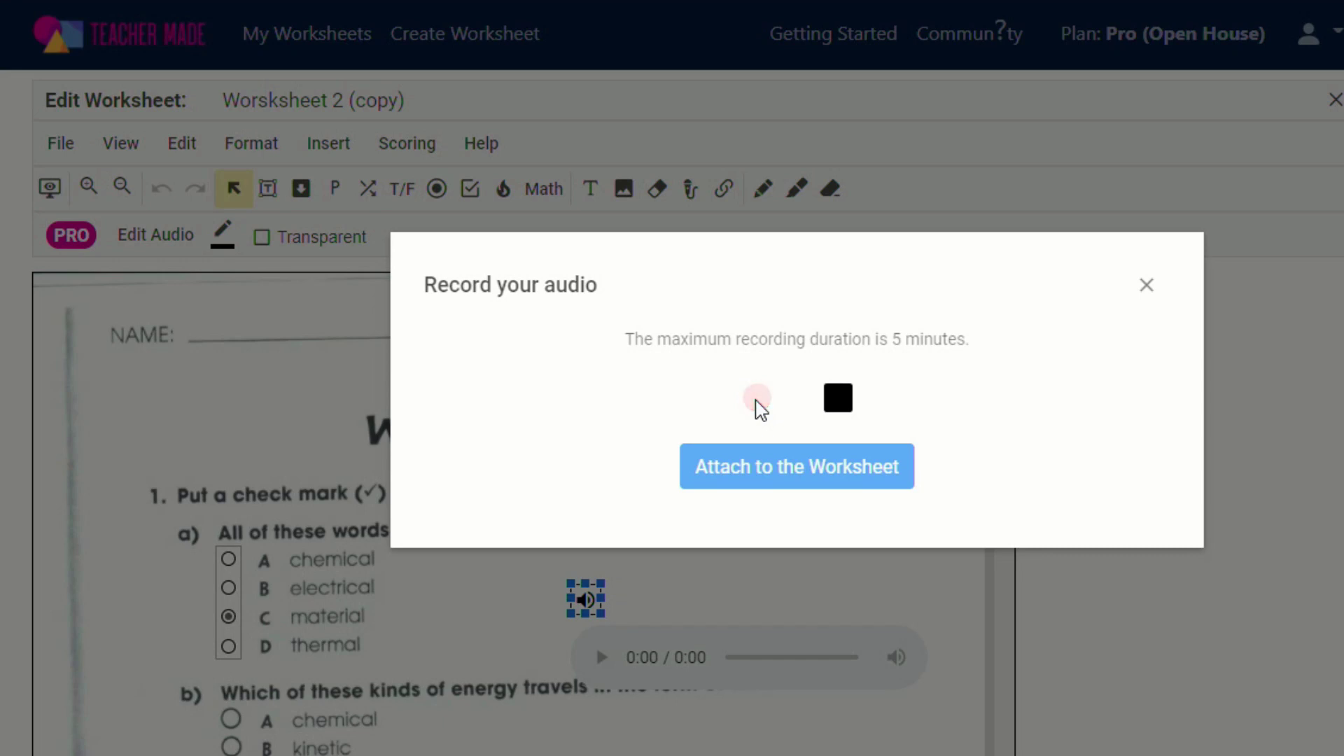
pyautogui.click(840, 399)
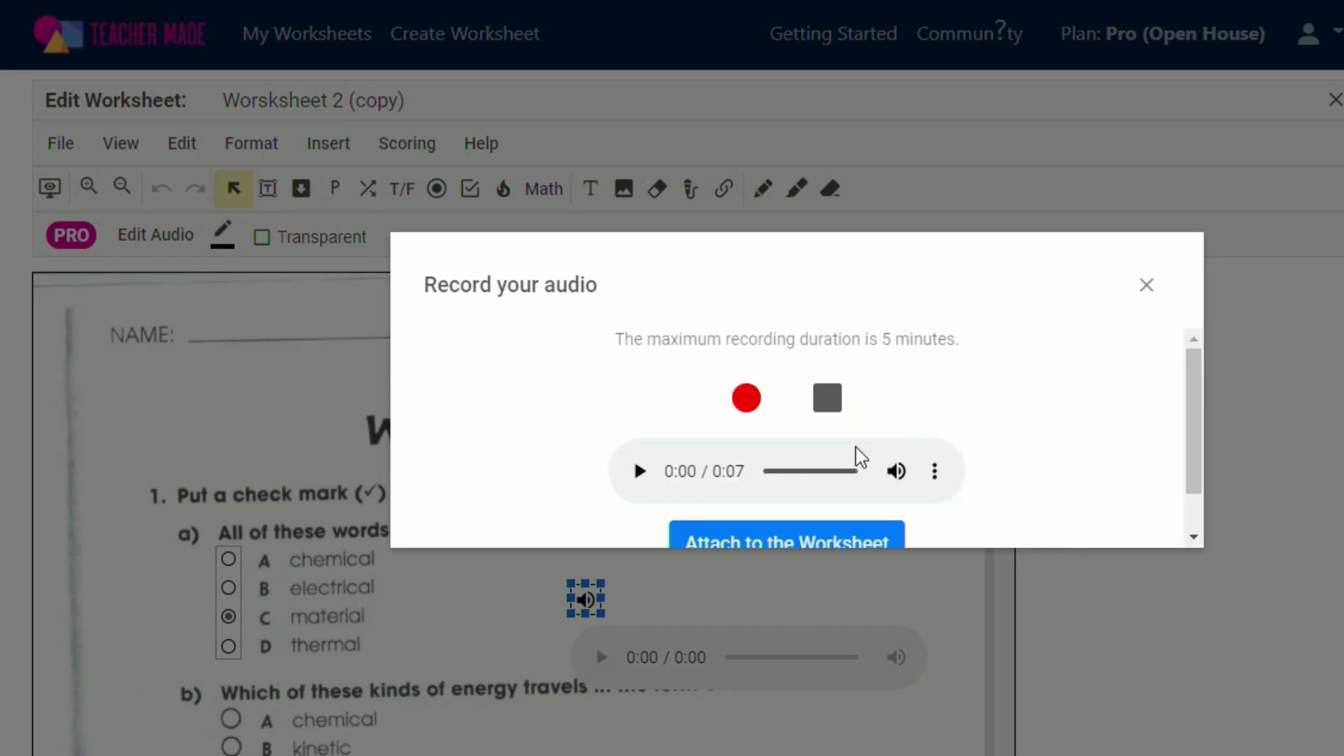
pyautogui.click(866, 547)
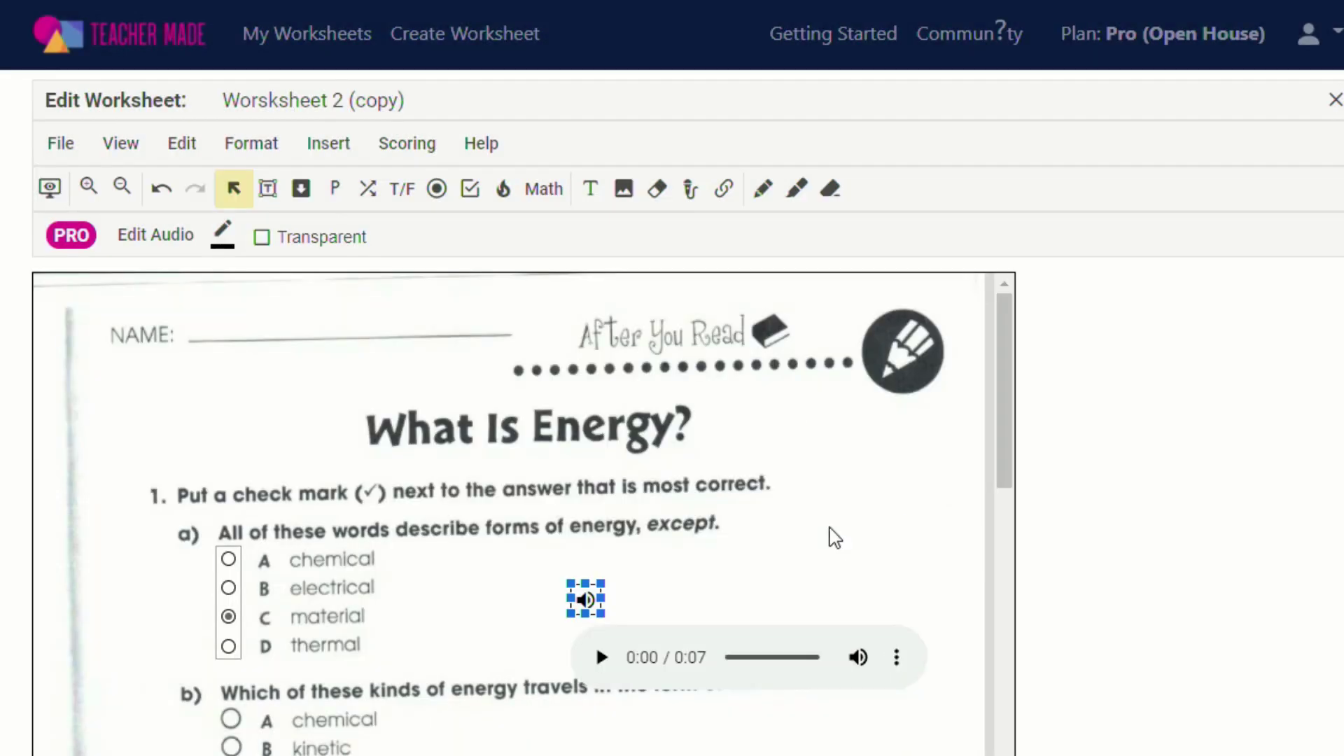
# Add a 'Click here for a hint' text box just above question 1a's audio button
pyautogui.click(590, 191)
pyautogui.moveTo(540, 543); pyautogui.dragTo(678, 566)
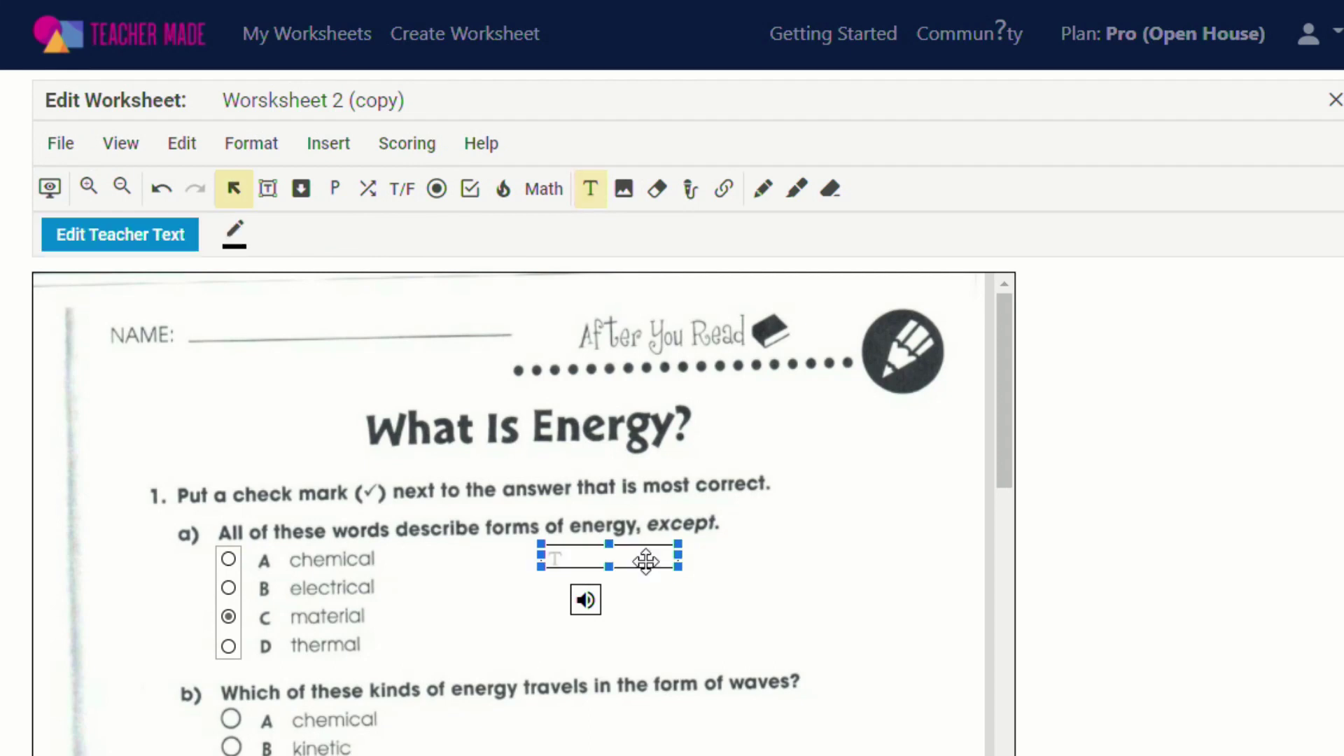
pyautogui.click(175, 245)
pyautogui.write('Click here for a hint')
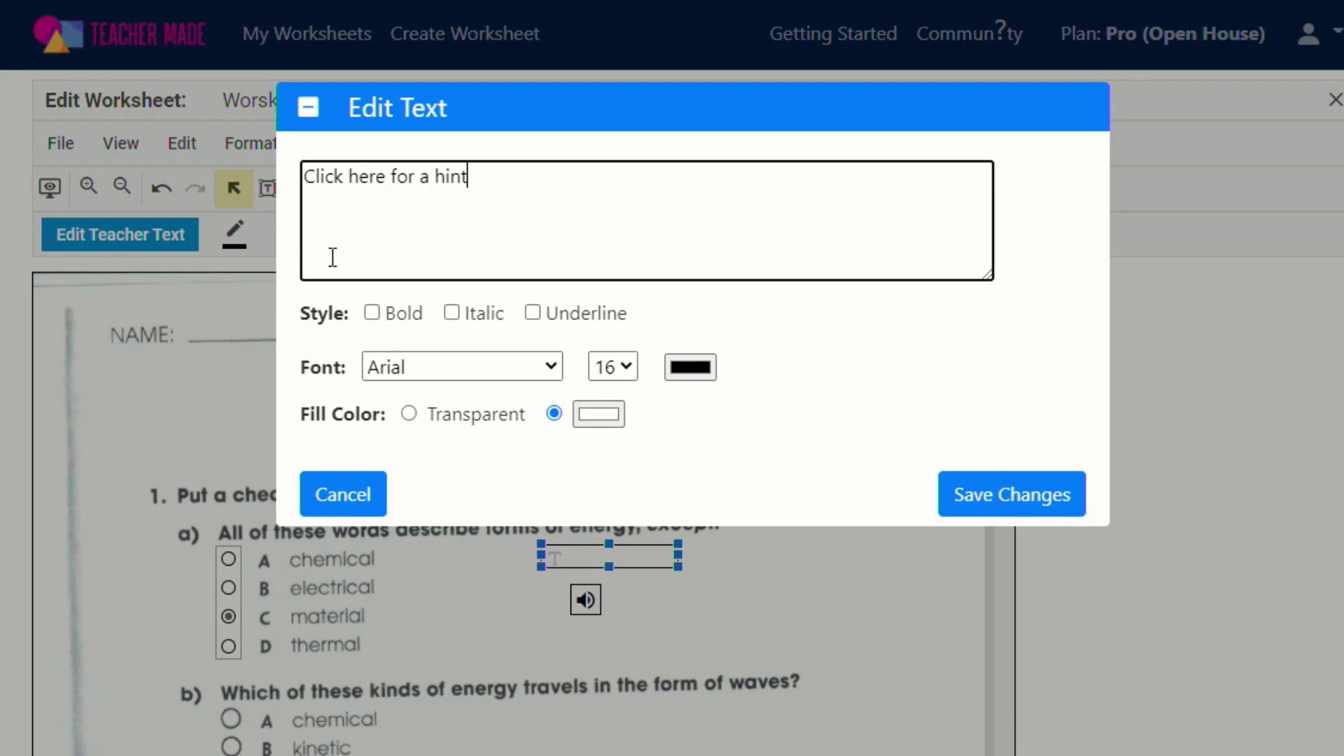
pyautogui.click(1011, 505)
pyautogui.moveTo(695, 548); pyautogui.dragTo(653, 561)
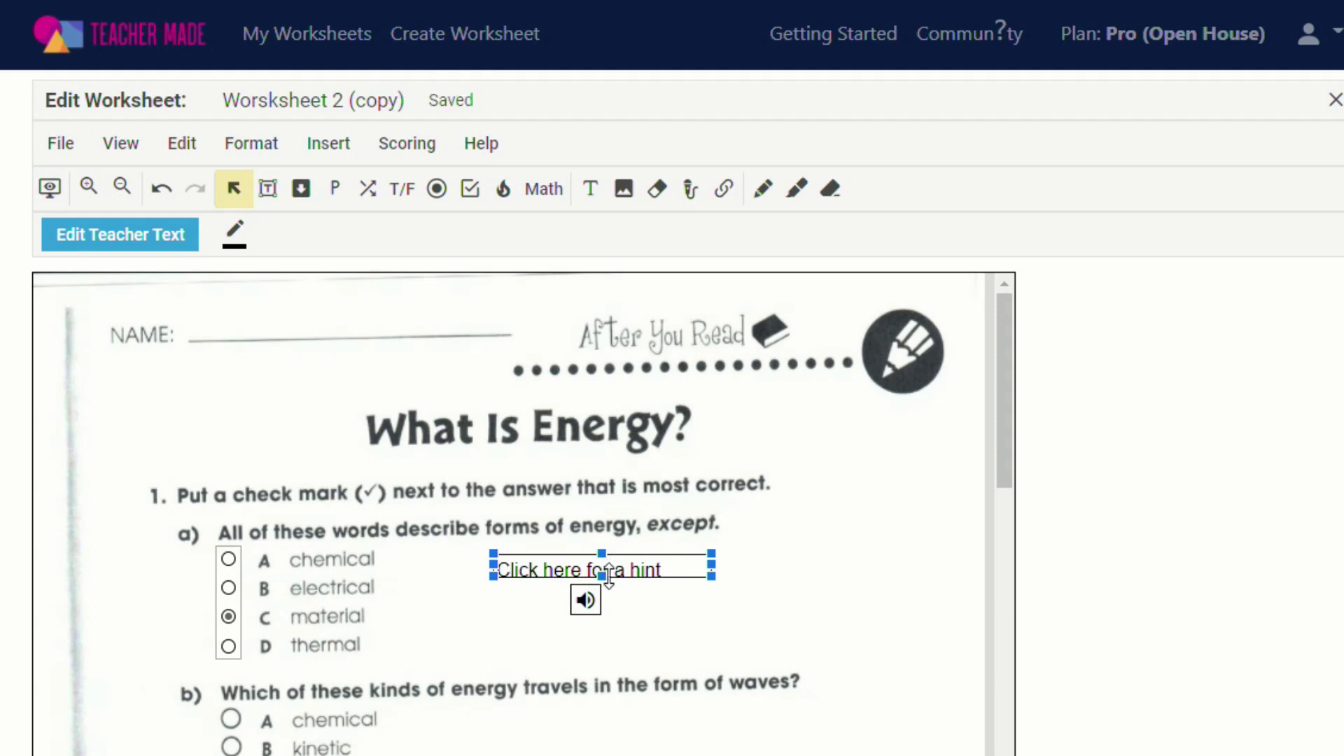
pyautogui.click(645, 616)
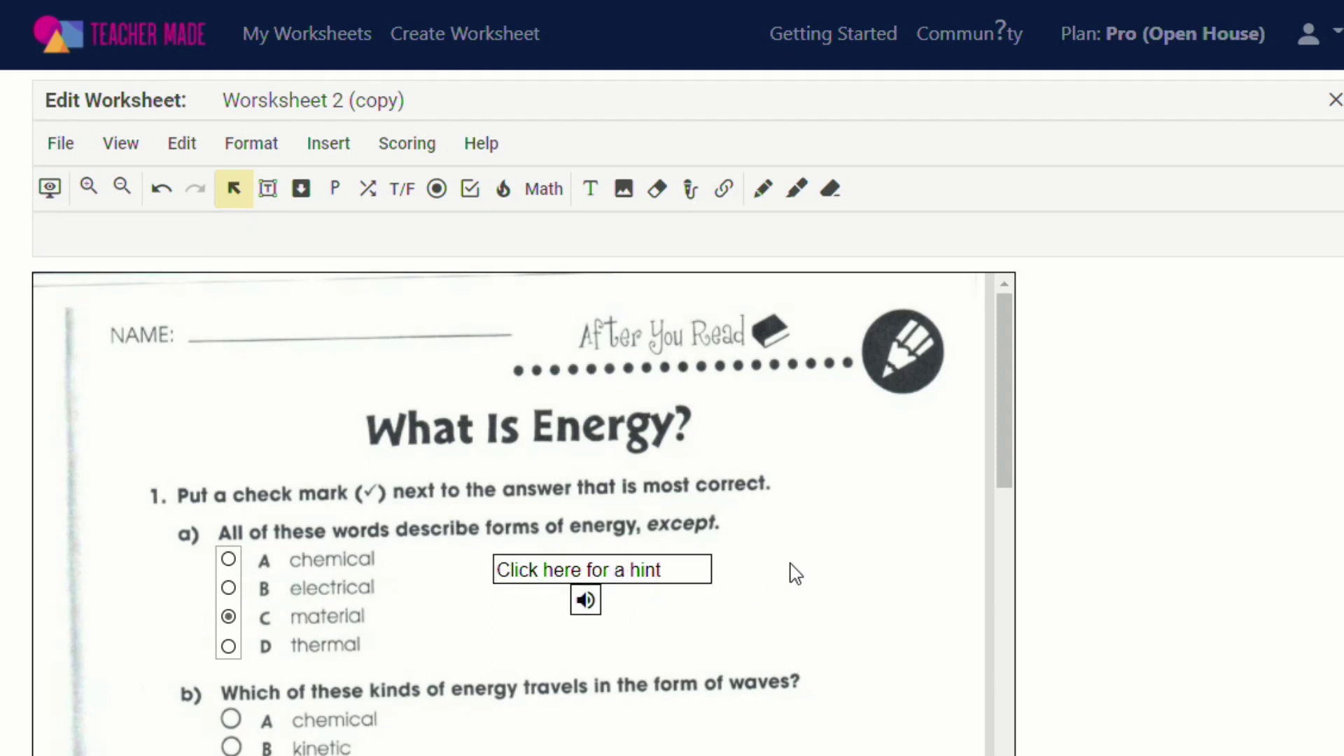
# Place a new link box beside question b) and start copying the Kiddle Energy page address
pyautogui.click(723, 199)
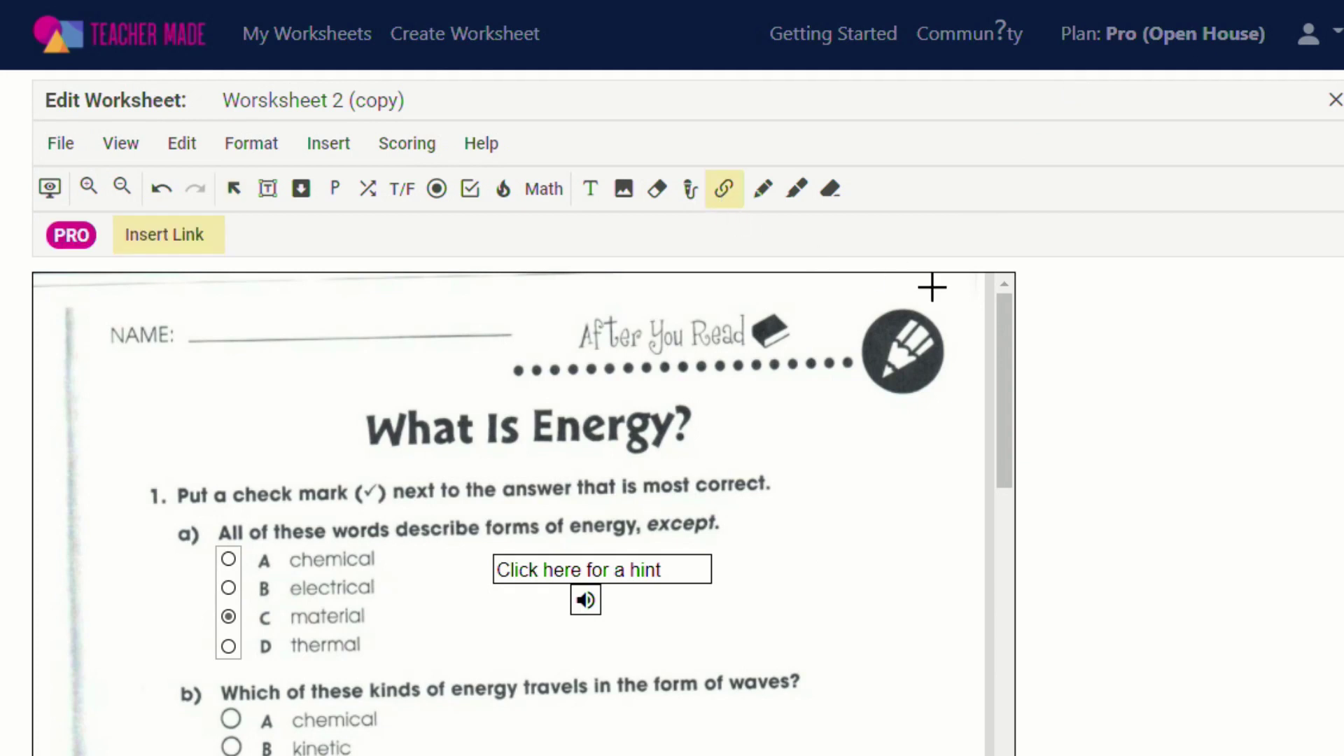
pyautogui.moveTo(1002, 318); pyautogui.dragTo(1041, 412)
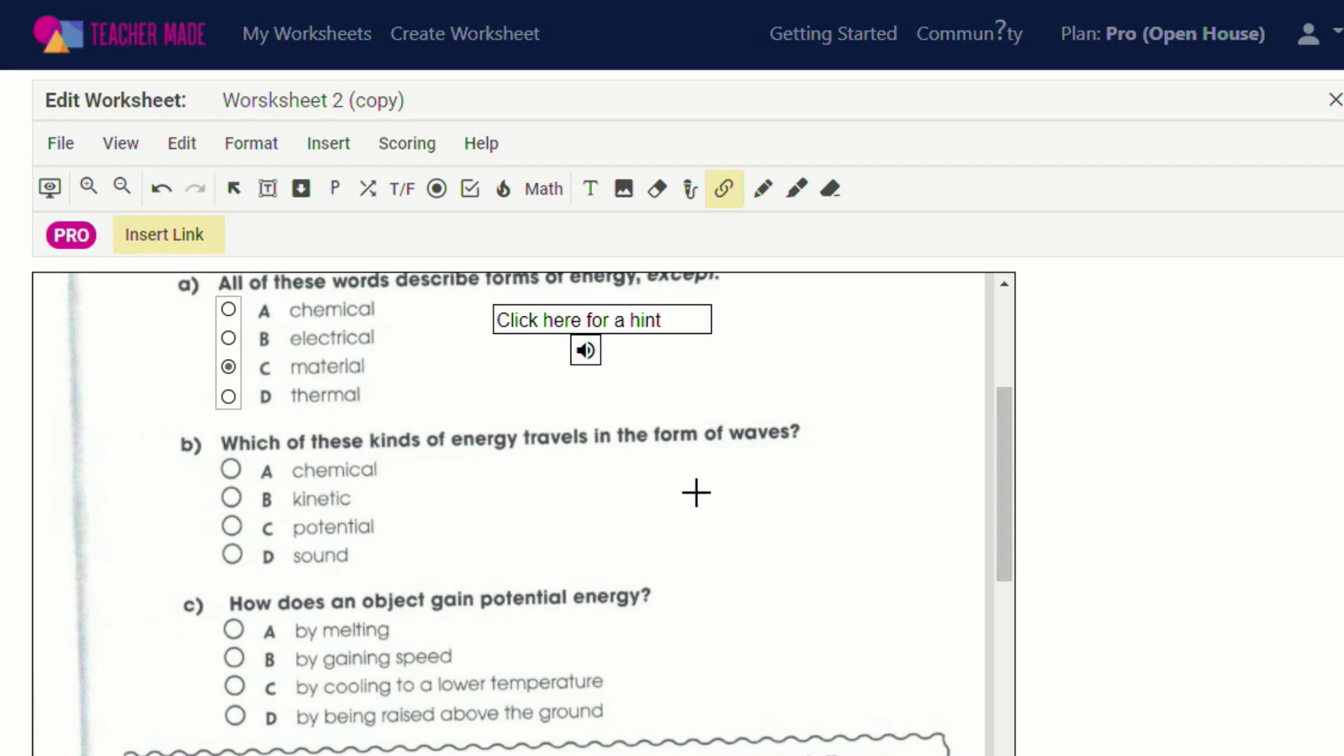
pyautogui.click(643, 477)
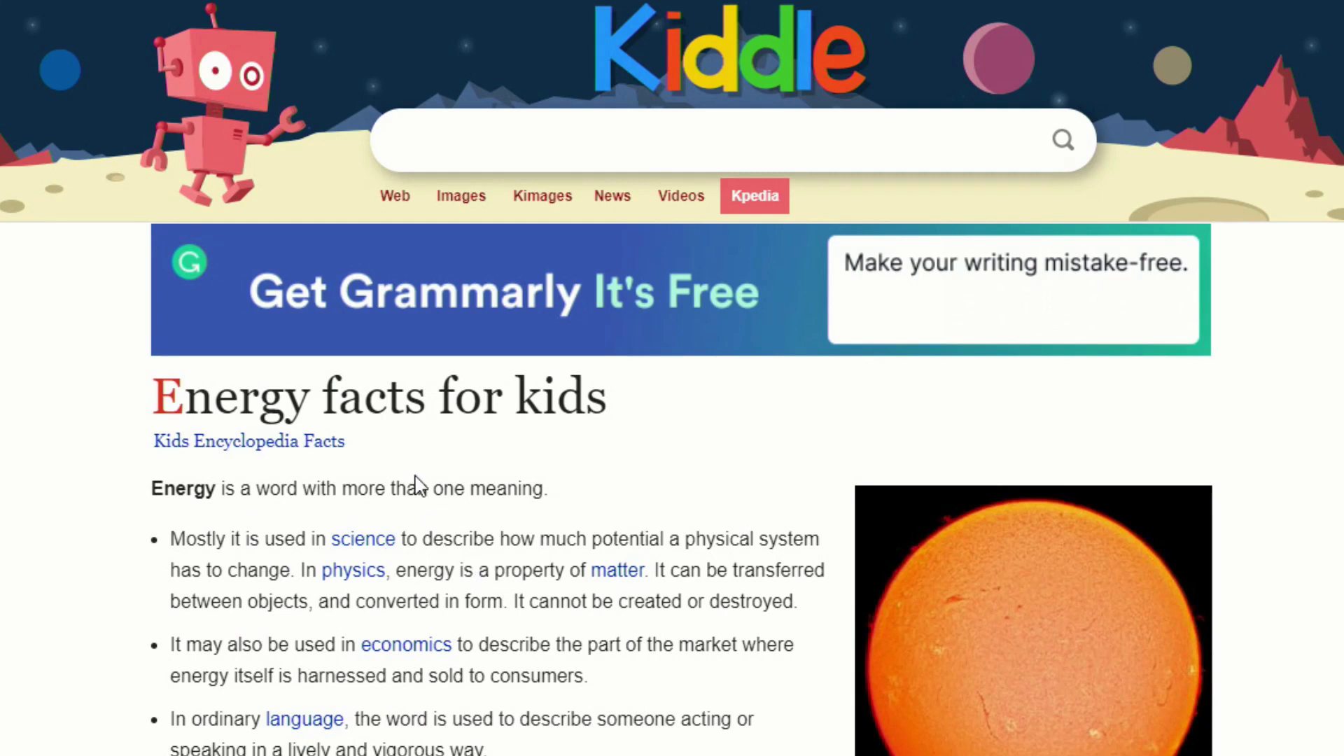
pyautogui.rightClick(175, 3)
pyautogui.click(354, 144)
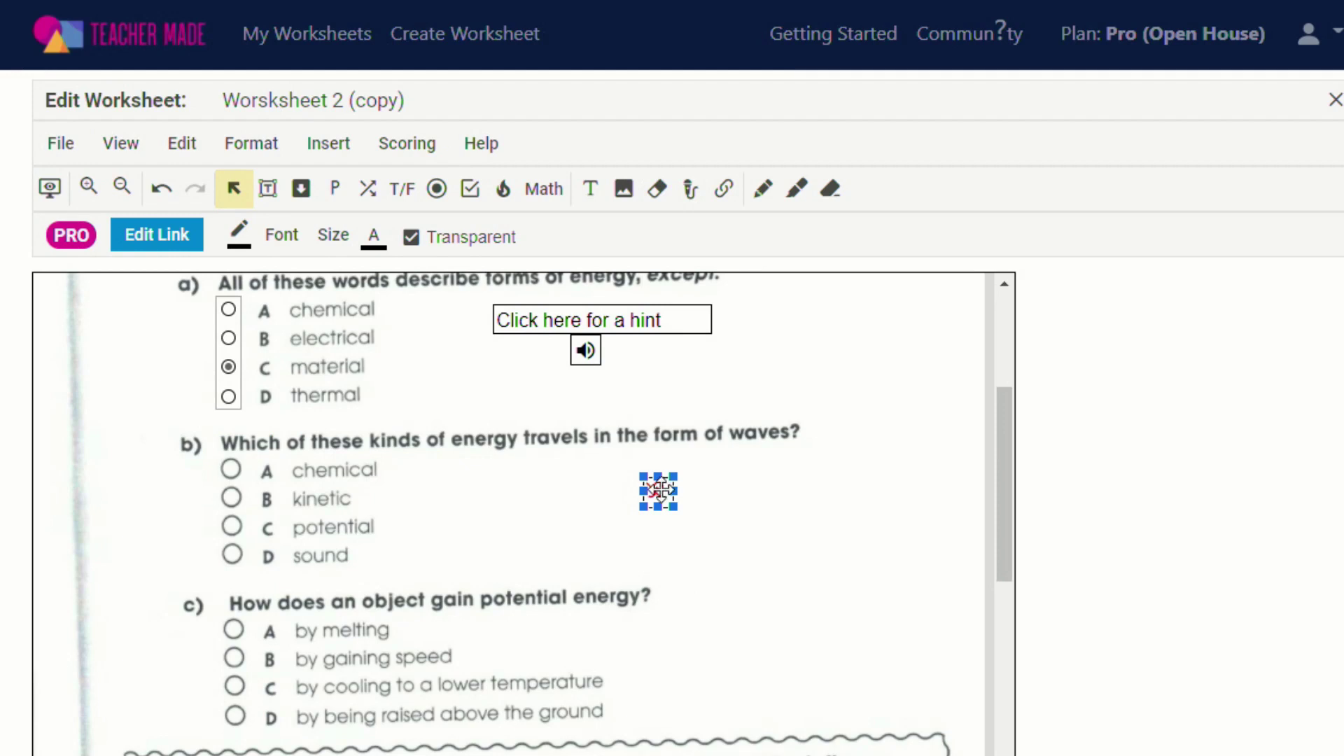
pyautogui.click(680, 532)
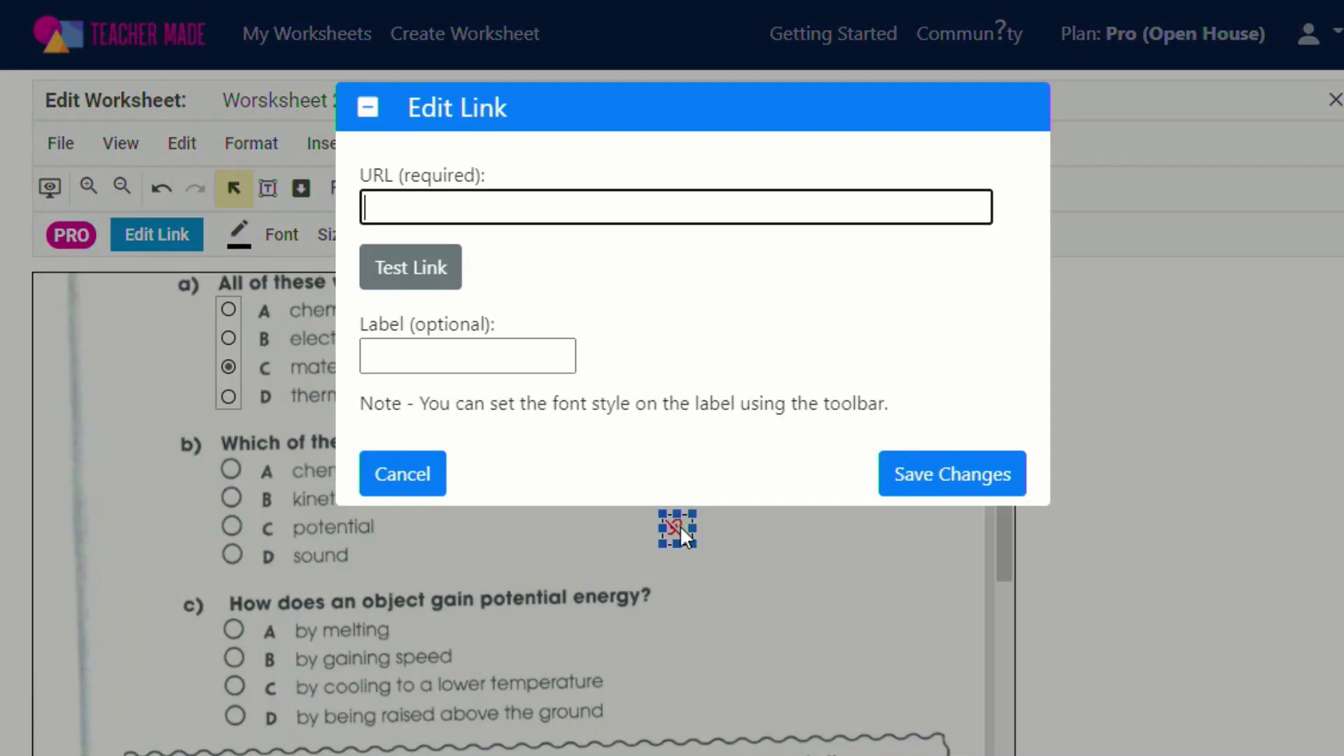
pyautogui.click(519, 207)
pyautogui.write('https://kids.kiddle.co/Energy')
pyautogui.click(464, 348)
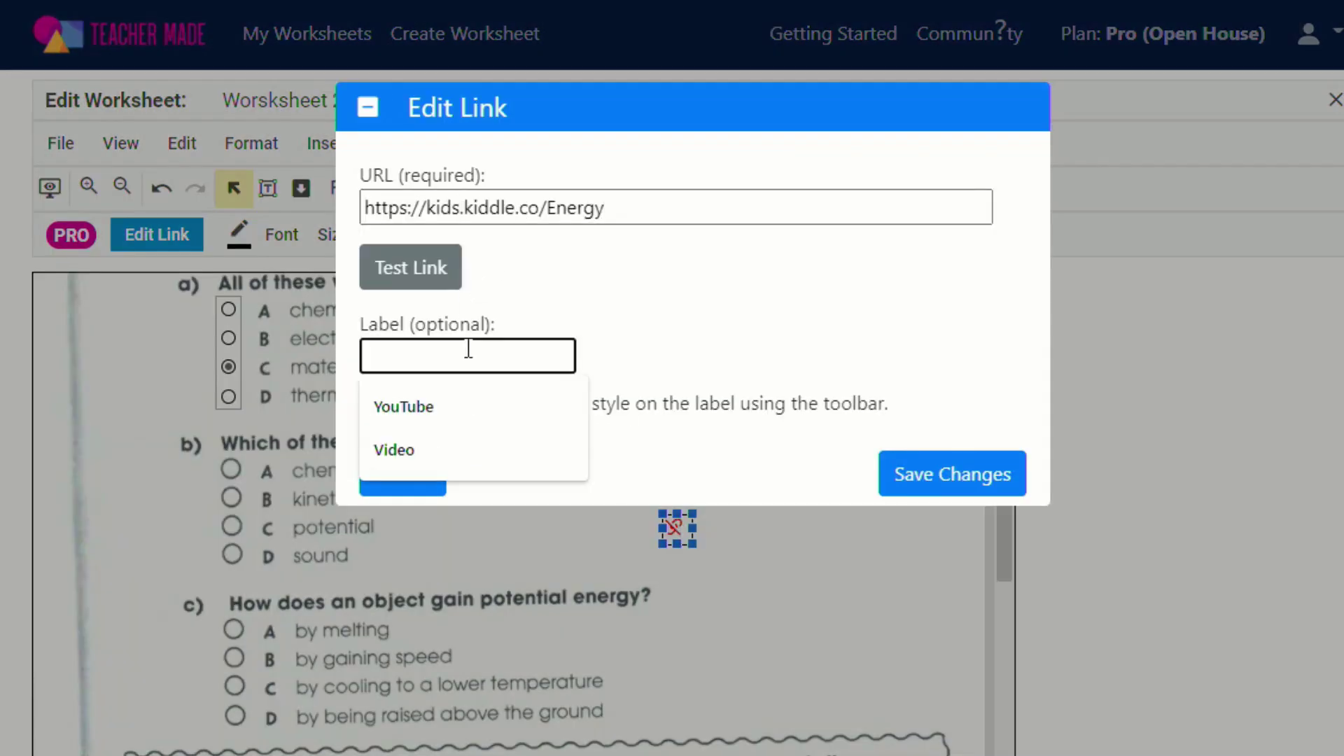
pyautogui.write('For More H')
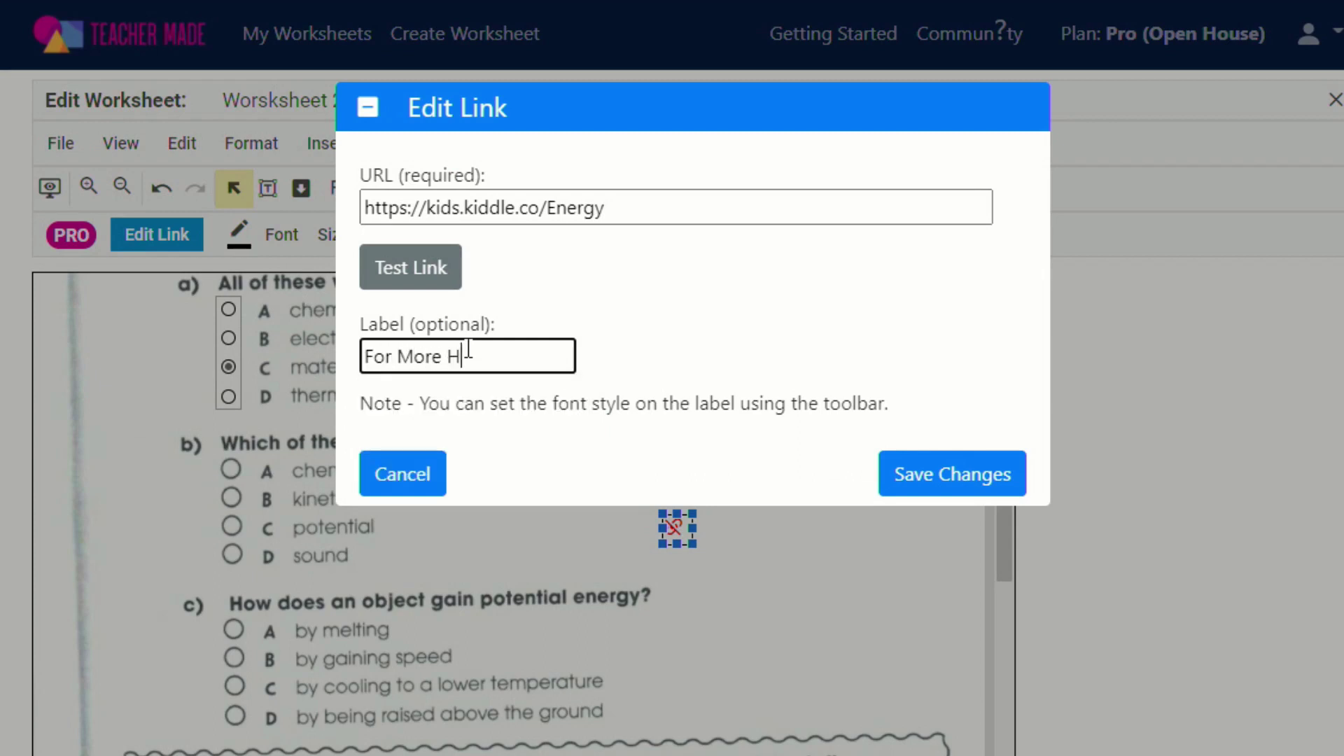
pyautogui.write('elp Check This Websit')
pyautogui.write('e!')
pyautogui.press('Return')
# Widen and heighten the link box, then shift it left beside question b)
pyautogui.moveTo(696, 528); pyautogui.dragTo(942, 530)
pyautogui.moveTo(803, 505); pyautogui.dragTo(807, 478)
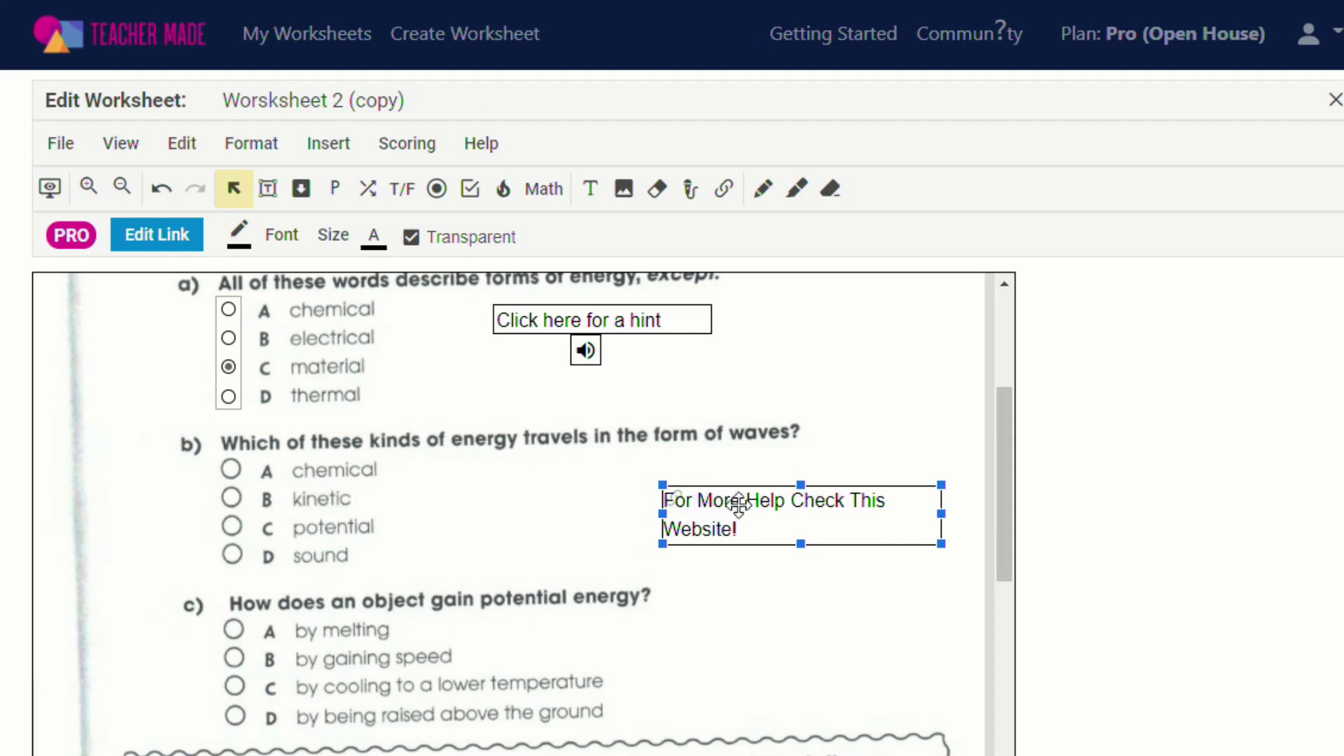
pyautogui.moveTo(744, 505); pyautogui.dragTo(644, 512)
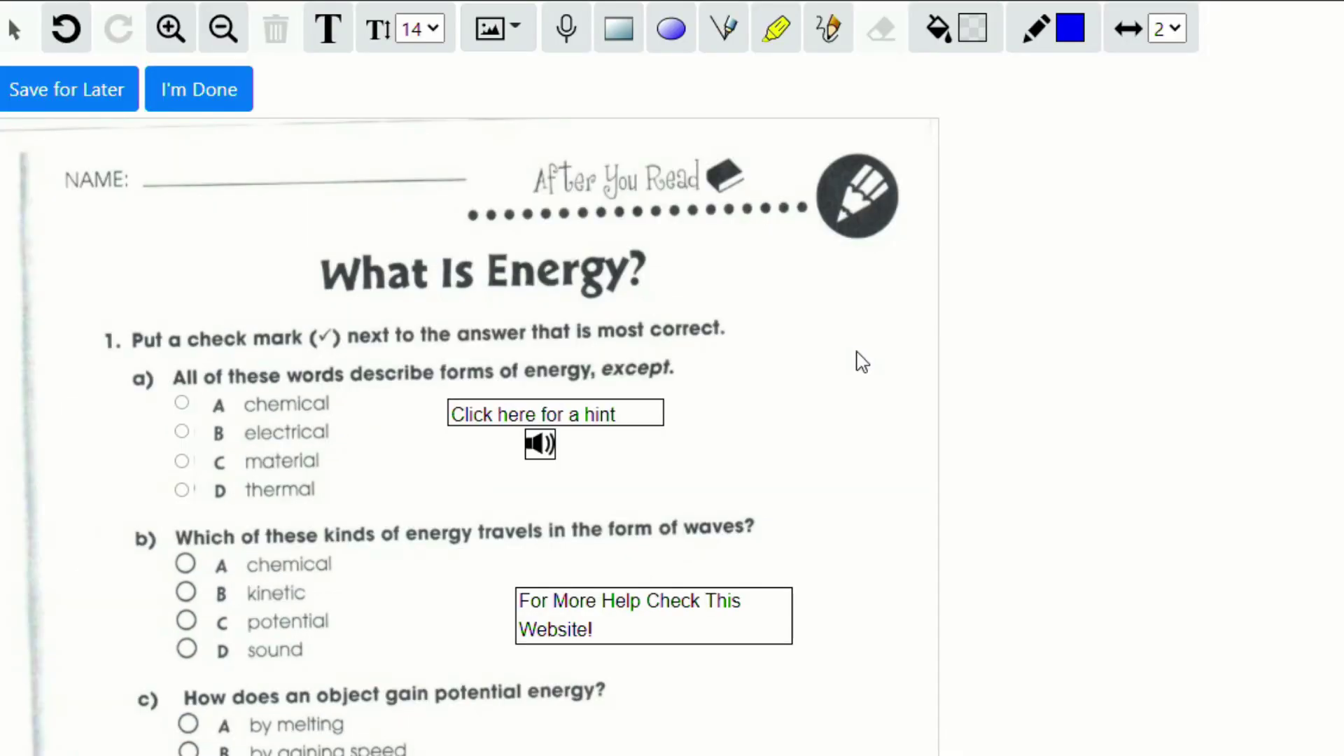
pyautogui.click(544, 429)
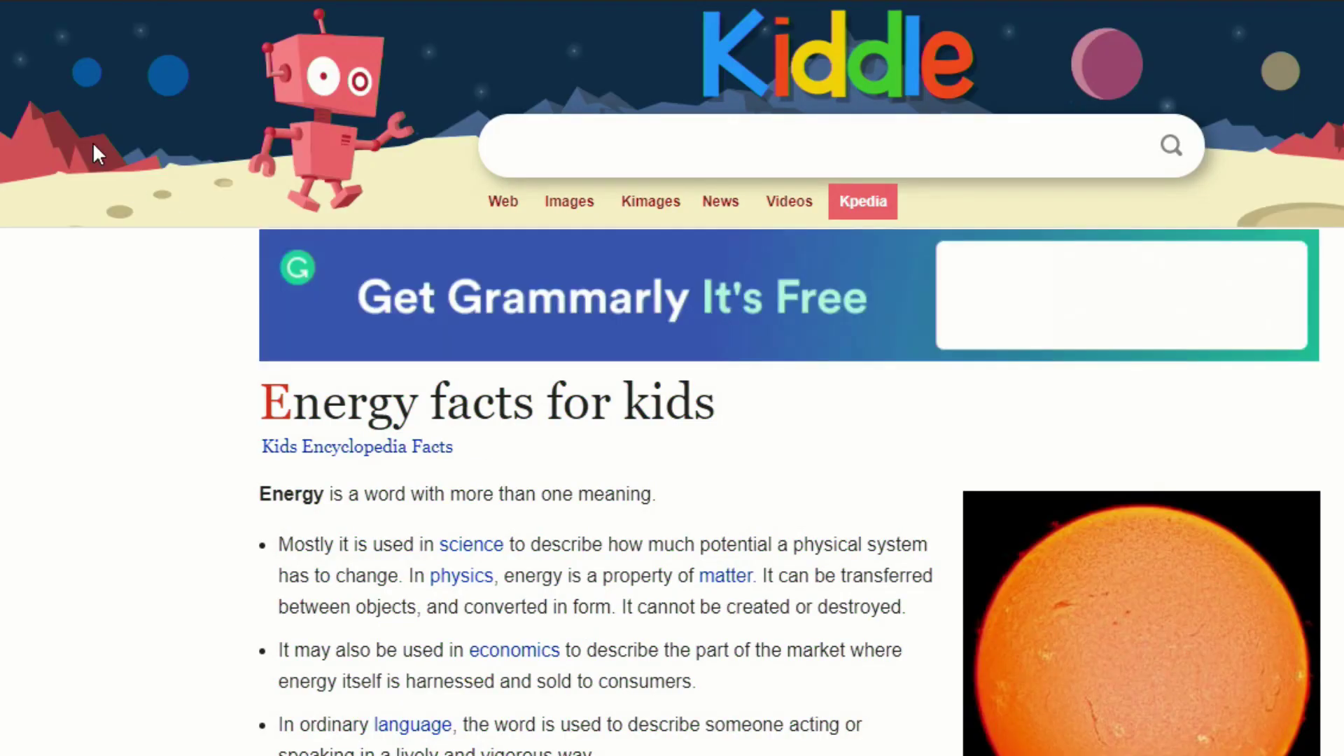
pyautogui.hotkey('ctrl', 'w')
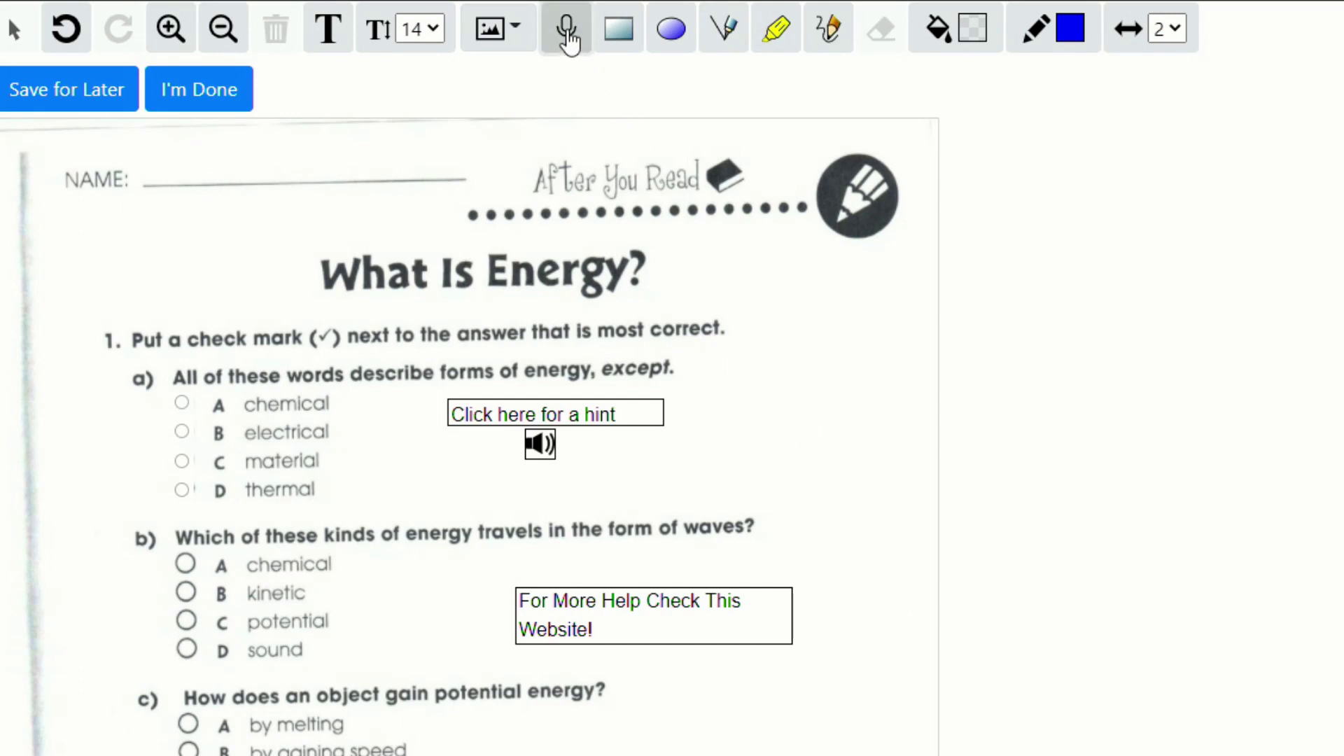
# Record a 10-second spoken answer with the microphone tool and save it onto the worksheet
pyautogui.click(568, 39)
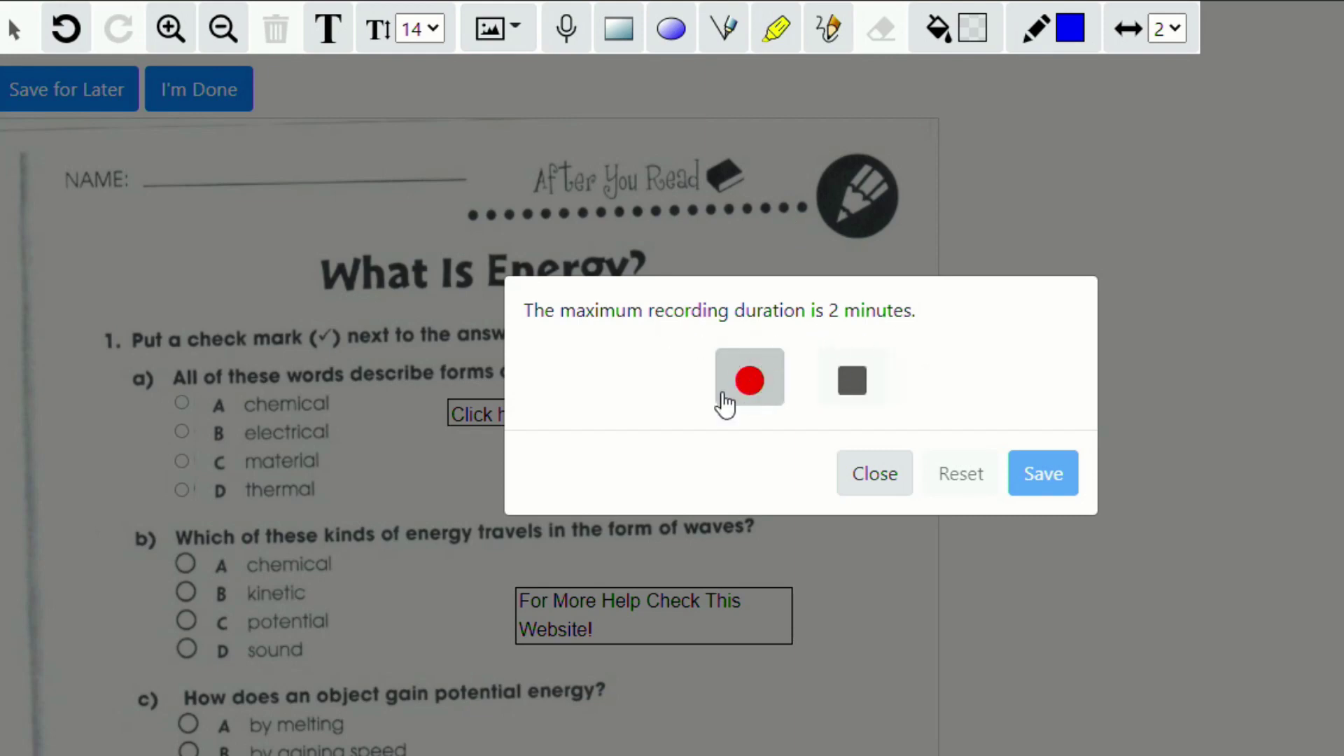
pyautogui.click(753, 389)
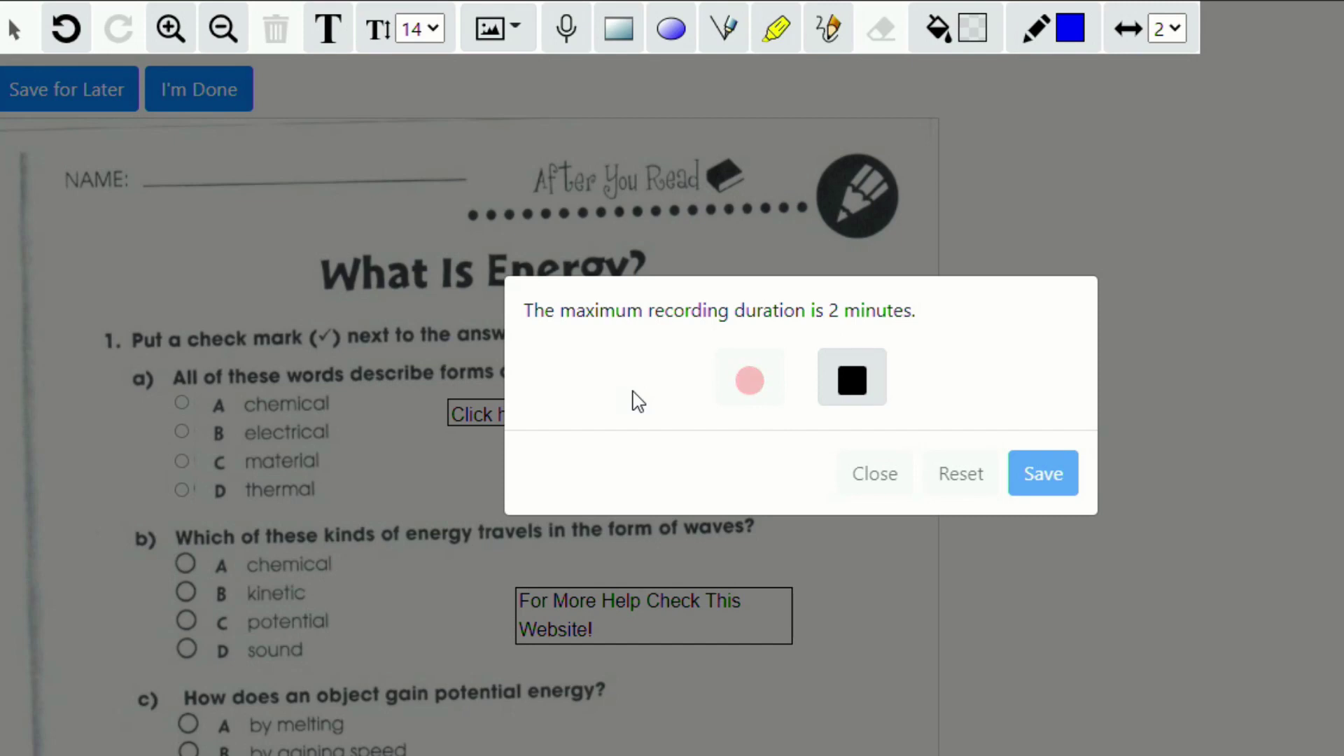
pyautogui.click(864, 393)
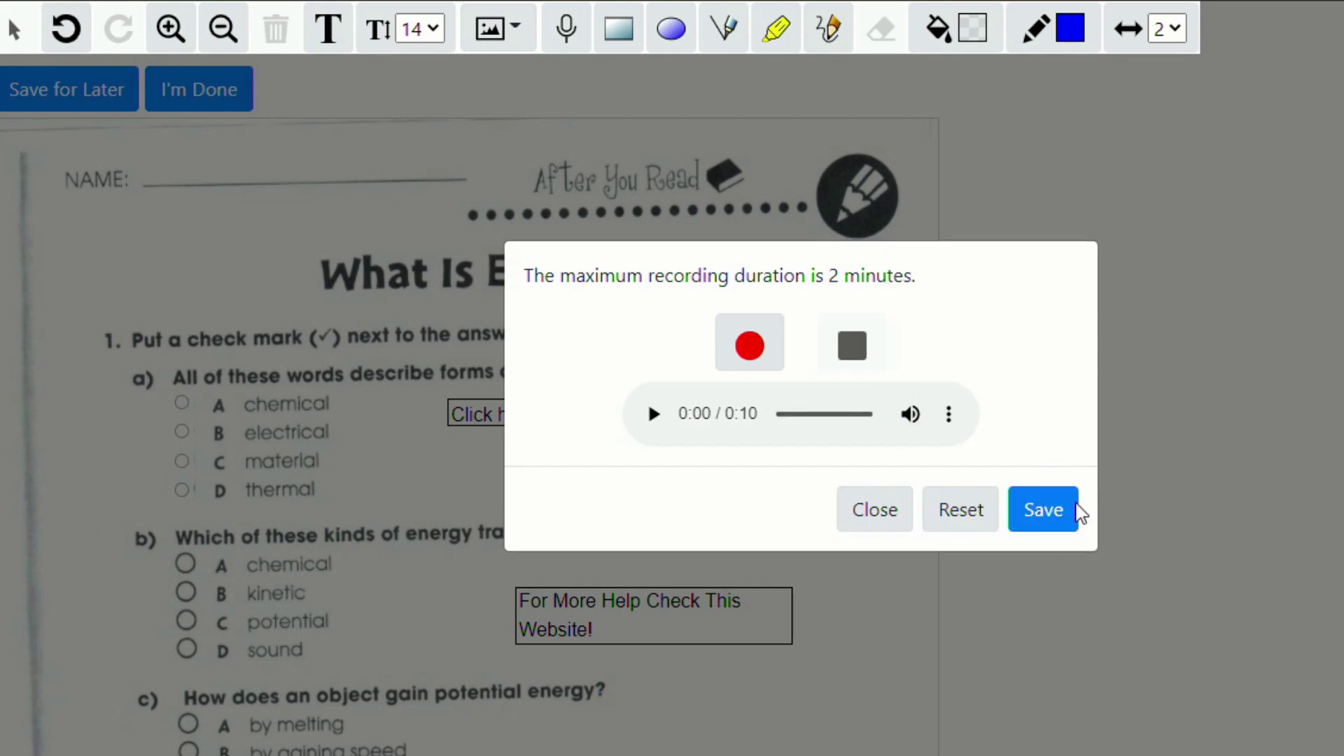
pyautogui.click(1036, 515)
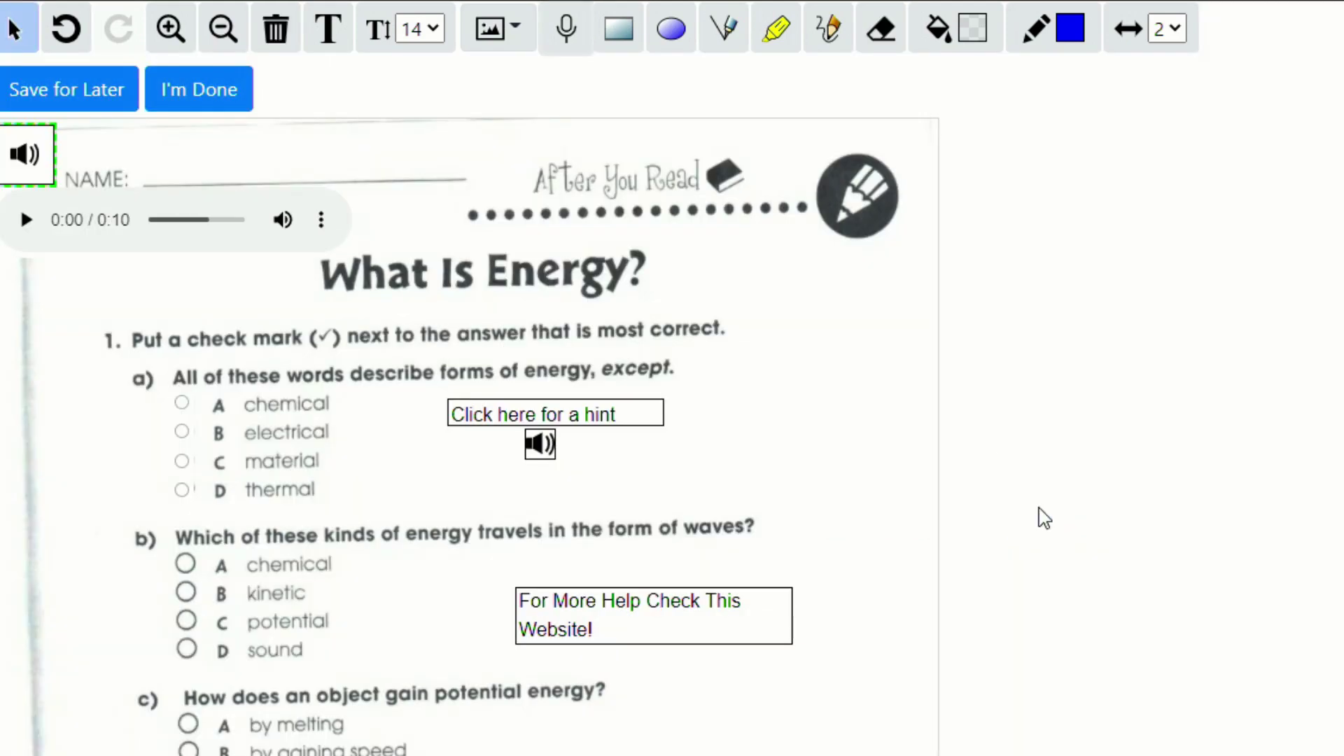
# Move the audio answer below NAME, then submit with I'm Done, accepting the incomplete warning
pyautogui.moveTo(39, 155)
pyautogui.mouseDown()
pyautogui.moveTo(176, 221)
pyautogui.moveTo(615, 360)
pyautogui.moveTo(858, 357)
pyautogui.moveTo(875, 305)
pyautogui.moveTo(225, 201)
pyautogui.moveTo(60, 231)
pyautogui.moveTo(77, 228)
pyautogui.mouseUp()
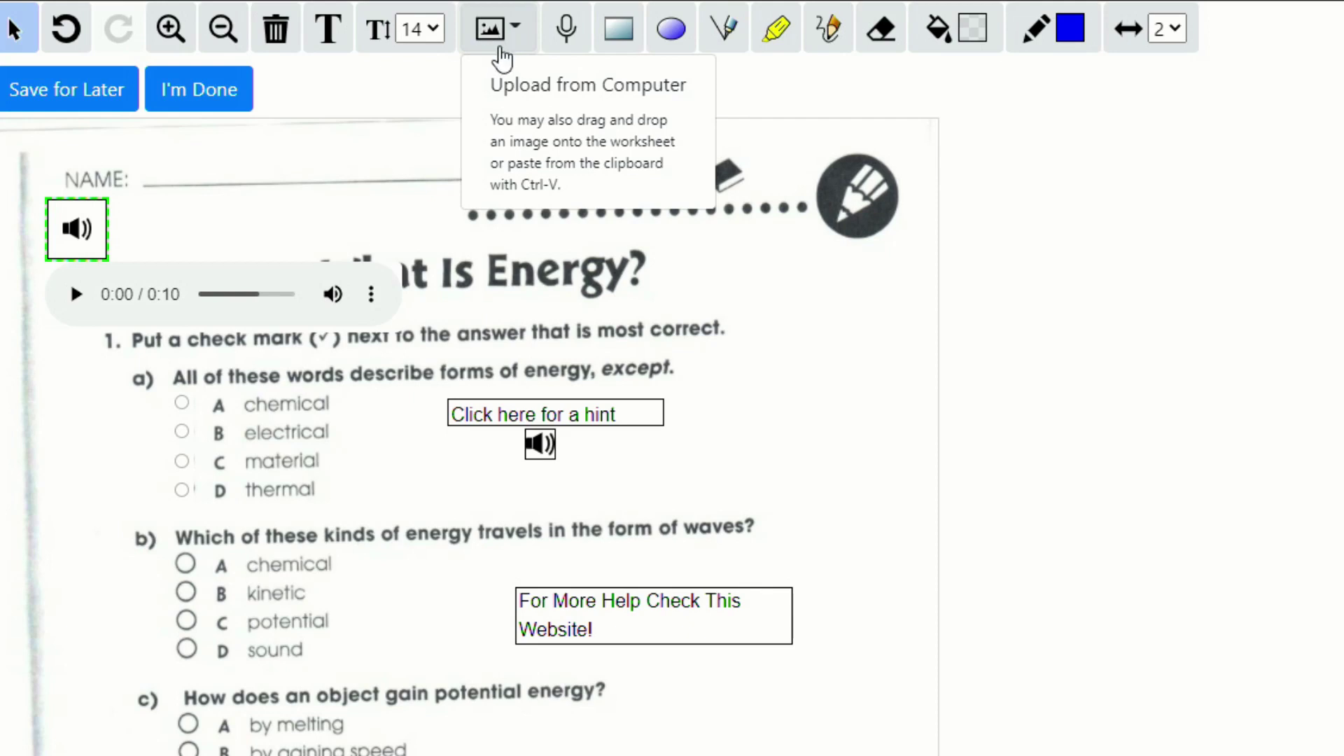
pyautogui.click(813, 275)
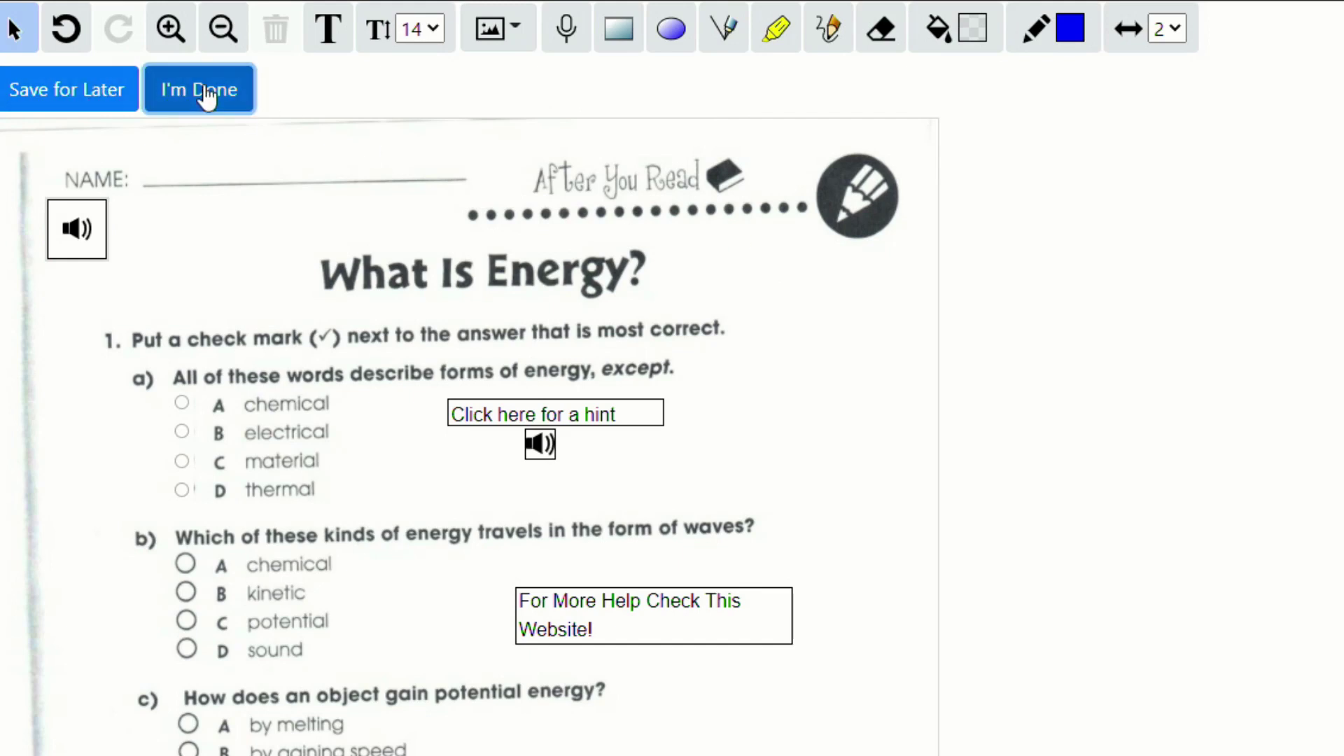
pyautogui.click(210, 98)
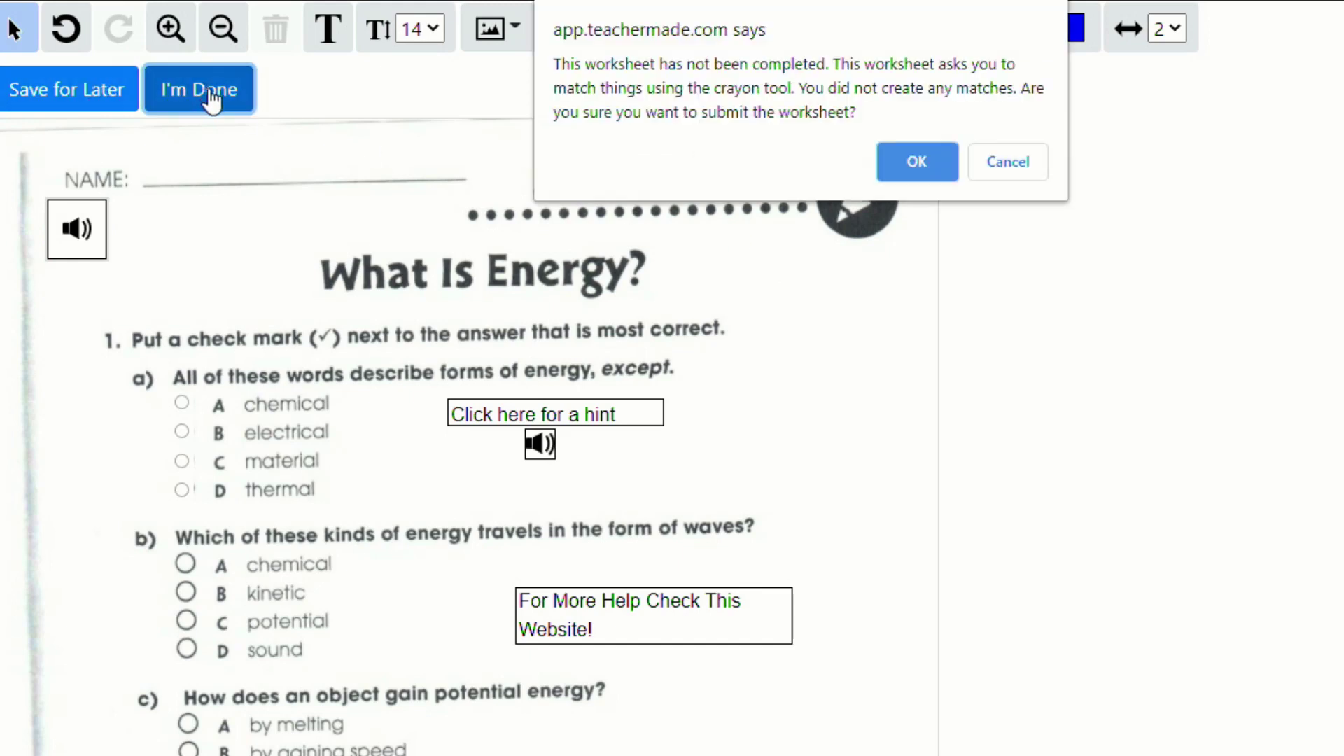
pyautogui.click(922, 164)
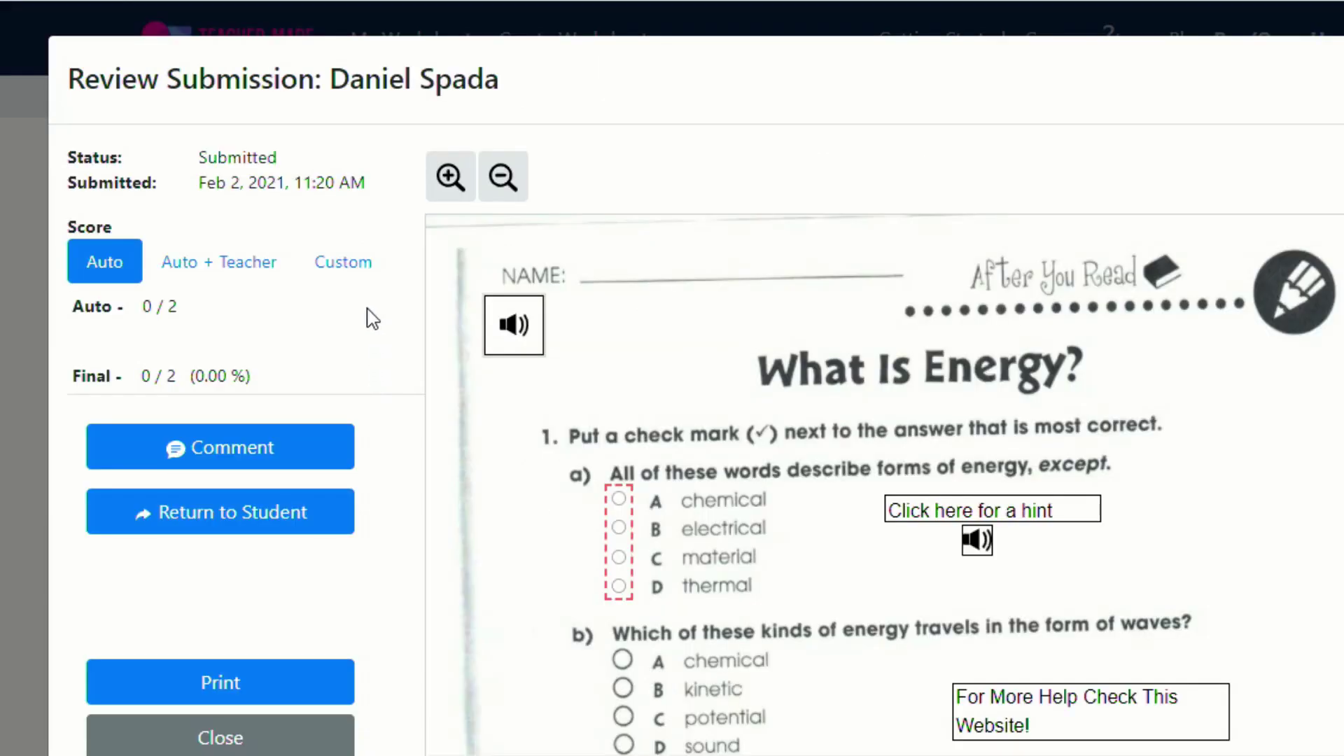
# Play the student's 10-second audio answer from the speaker icon and pause it at 0:05
pyautogui.click(515, 323)
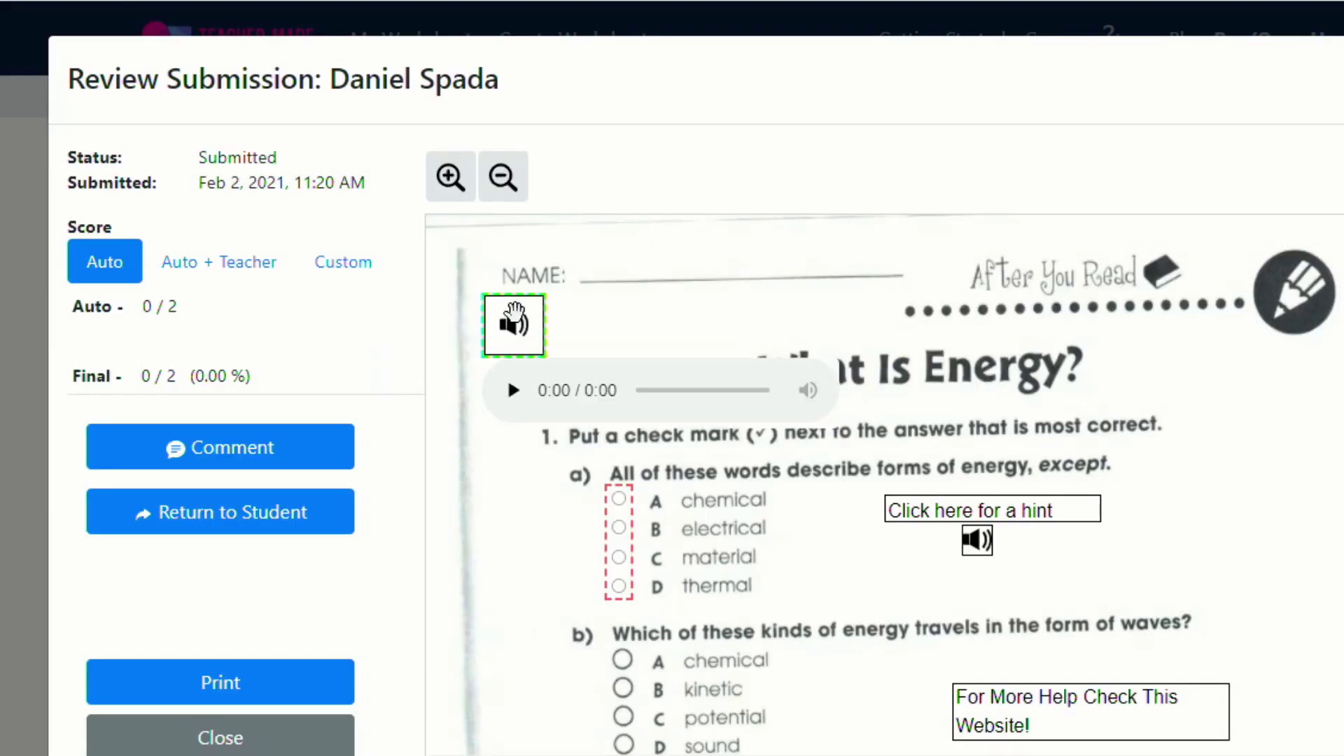
pyautogui.click(513, 390)
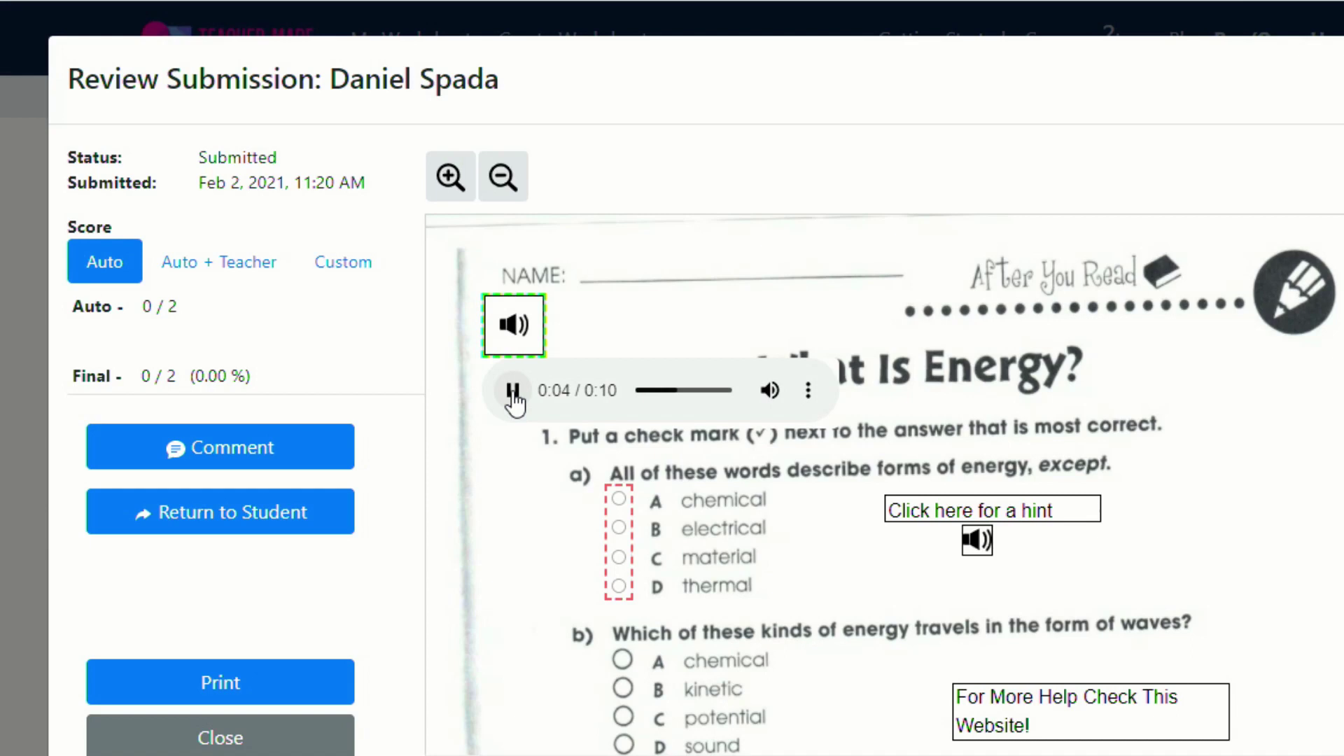
pyautogui.click(511, 390)
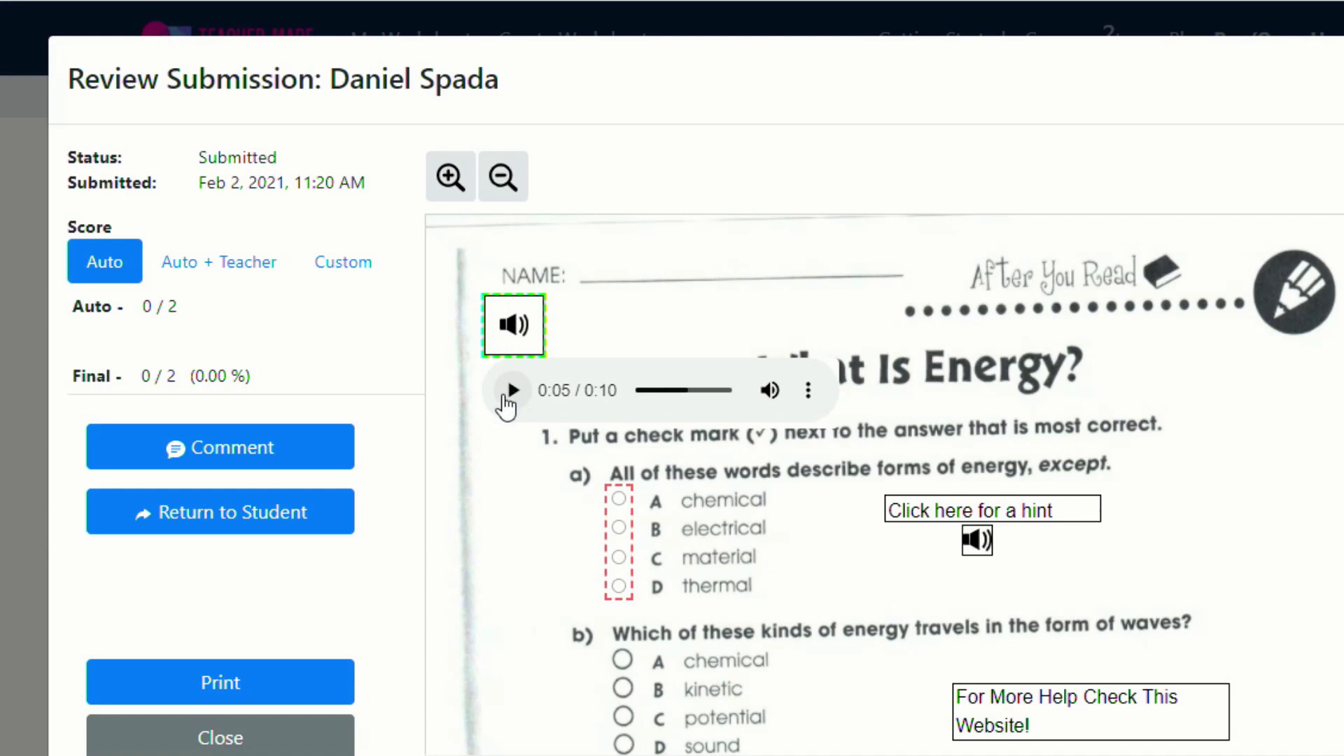